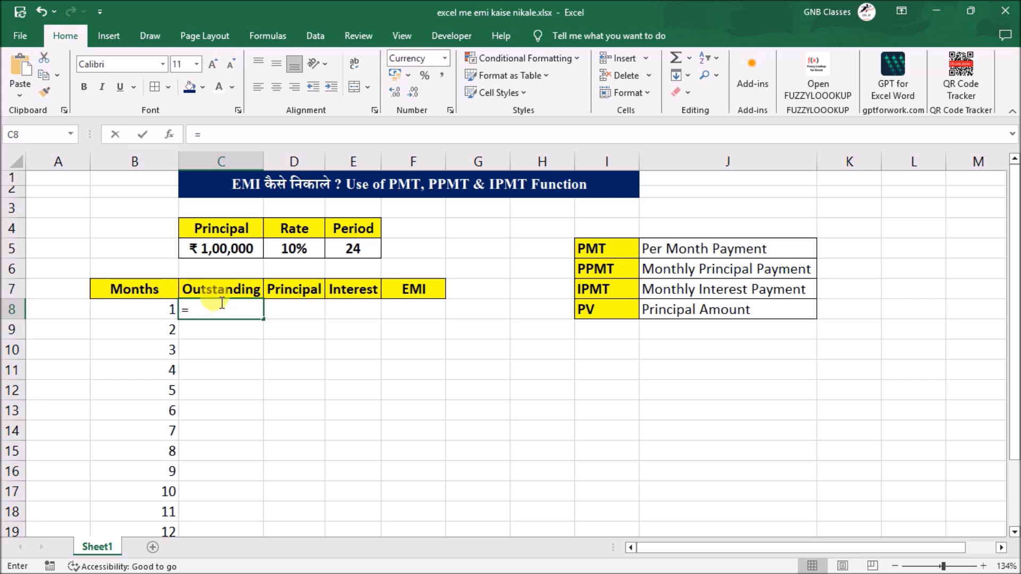
# - Complete the month 1 Outstanding formula in C8 so it references the loan principal in C5
pyautogui.click(221, 257)
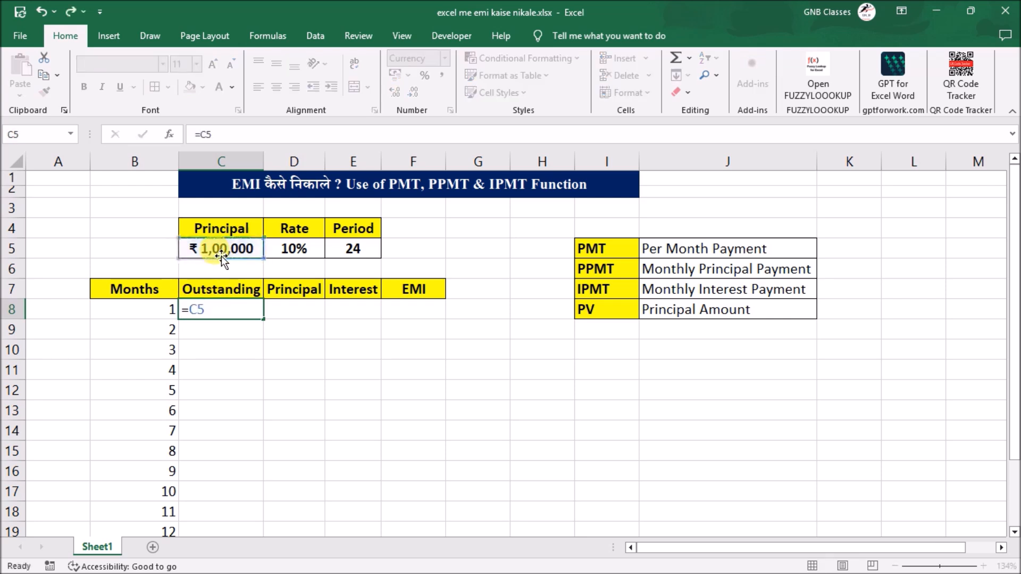
pyautogui.press('Return')
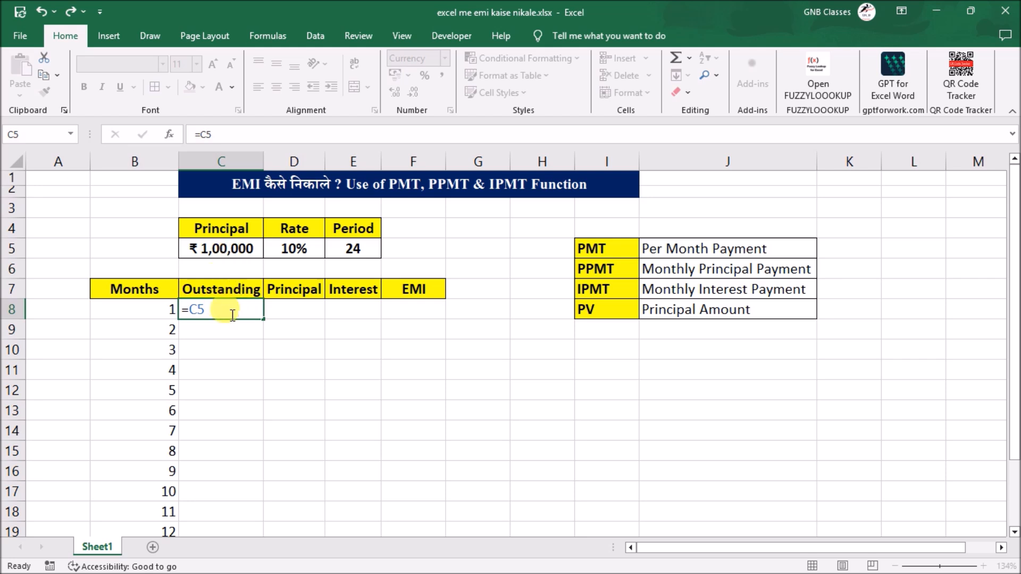
pyautogui.click(232, 311)
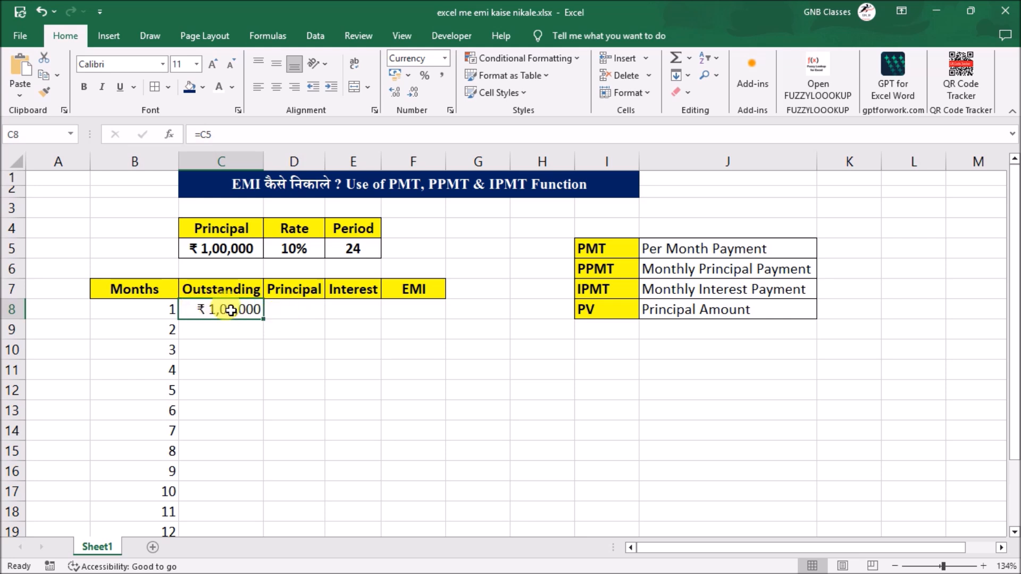
pyautogui.click(289, 311)
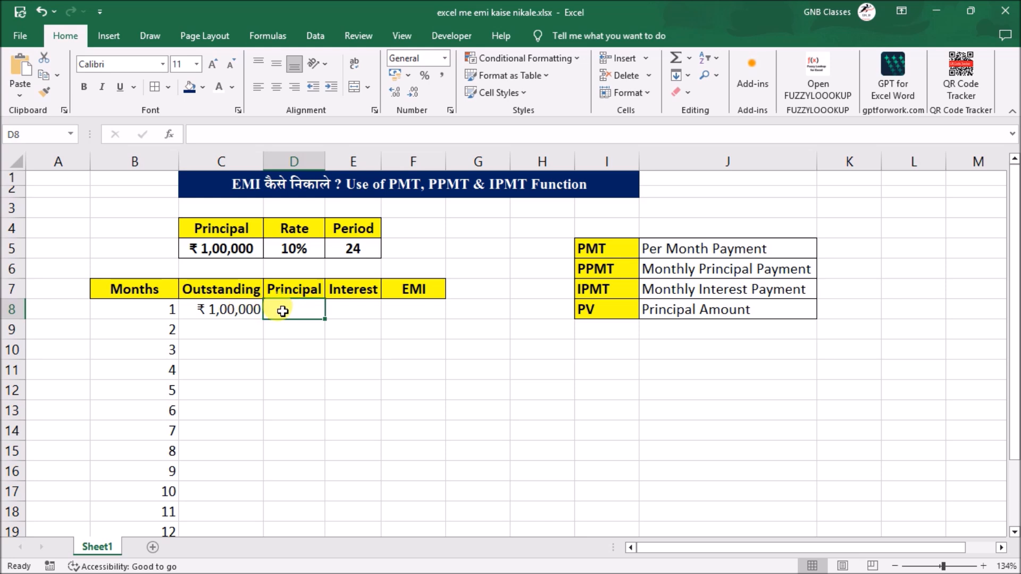
pyautogui.click(337, 311)
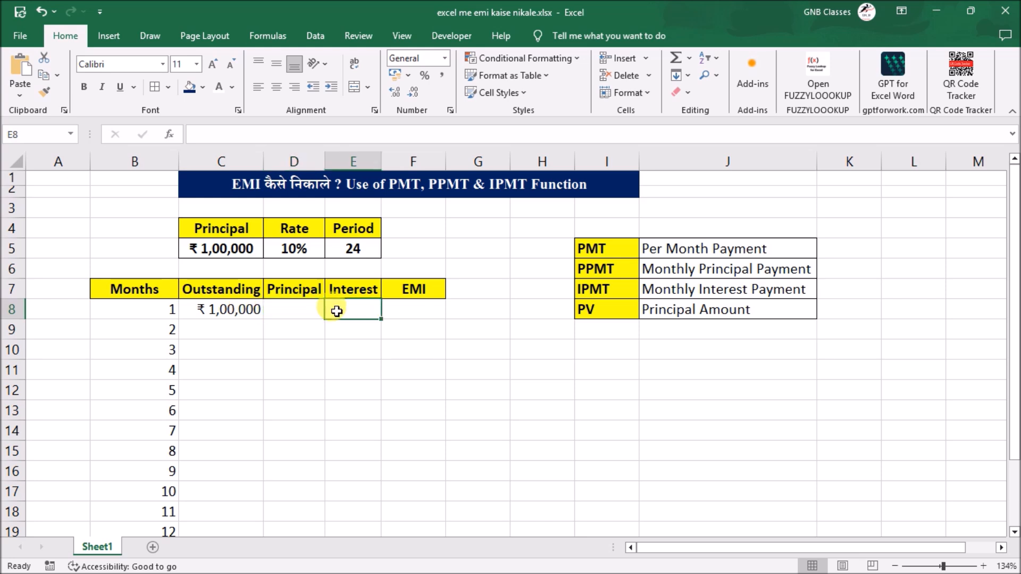
pyautogui.click(388, 312)
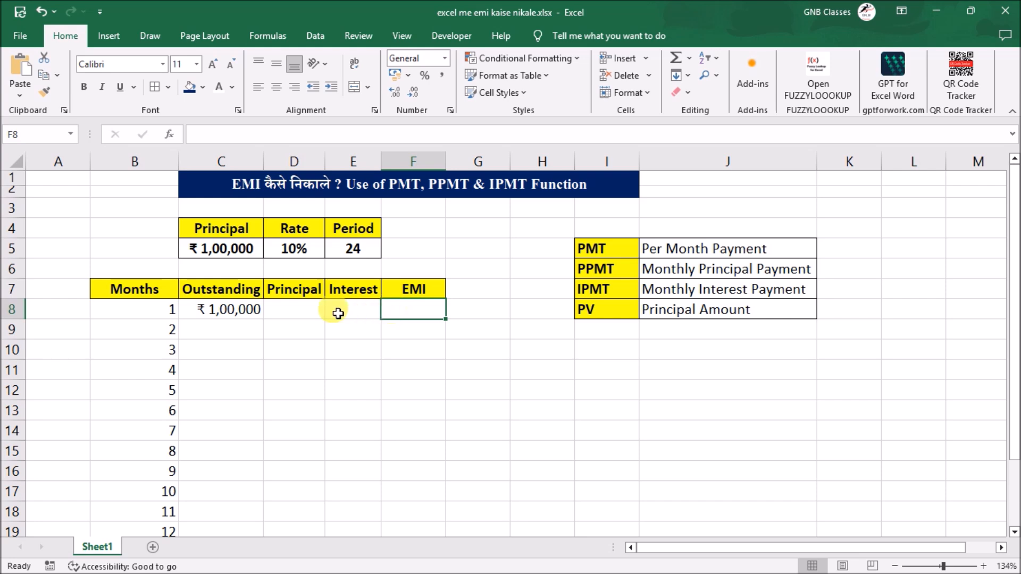
pyautogui.click(317, 310)
pyautogui.click(233, 332)
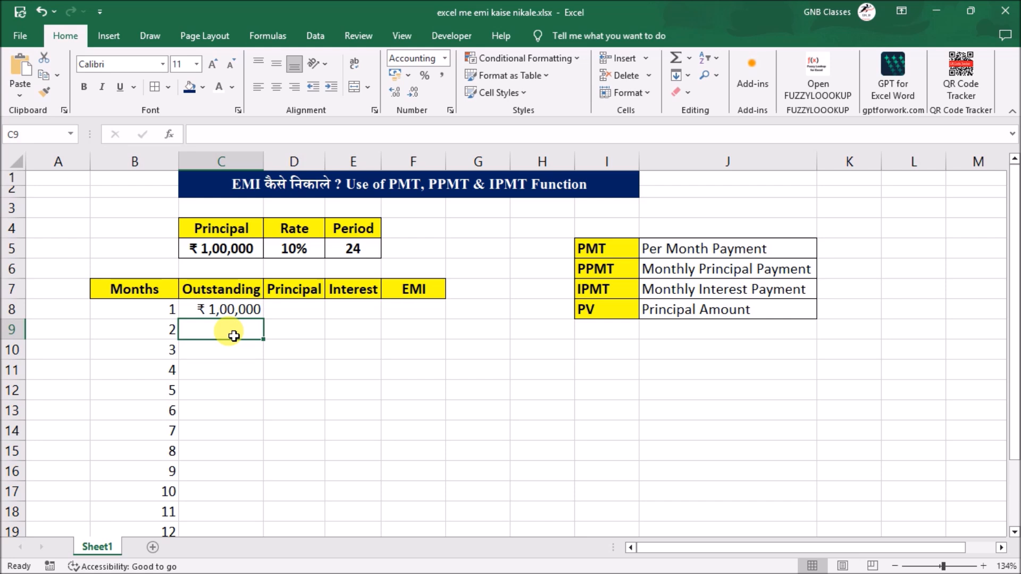
pyautogui.click(343, 327)
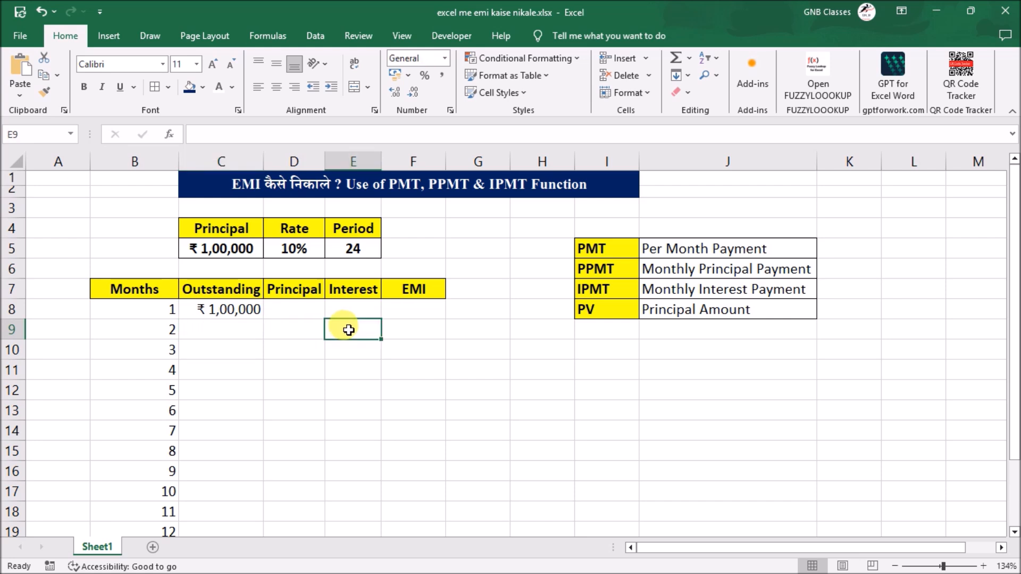
pyautogui.click(290, 326)
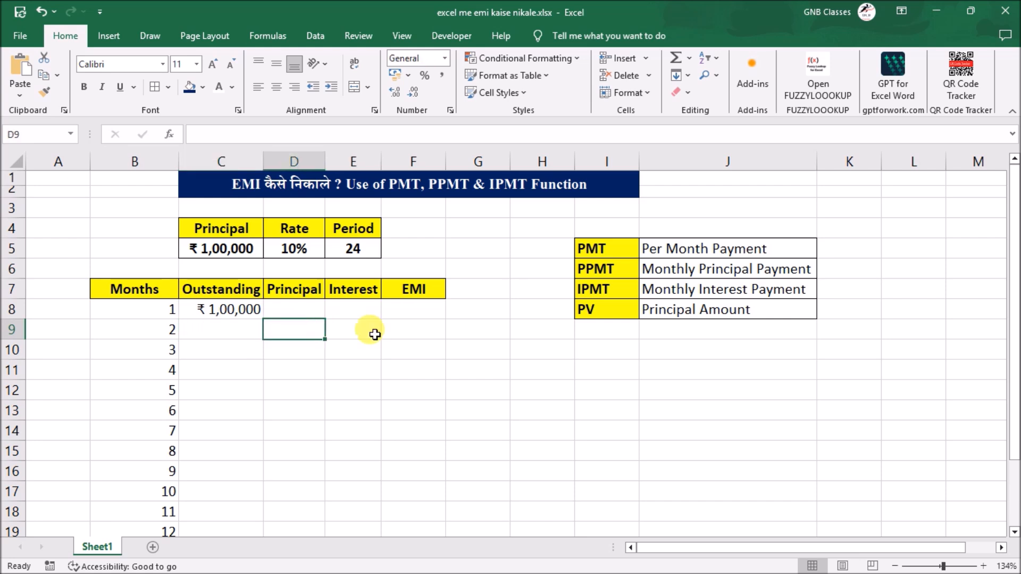
pyautogui.click(405, 333)
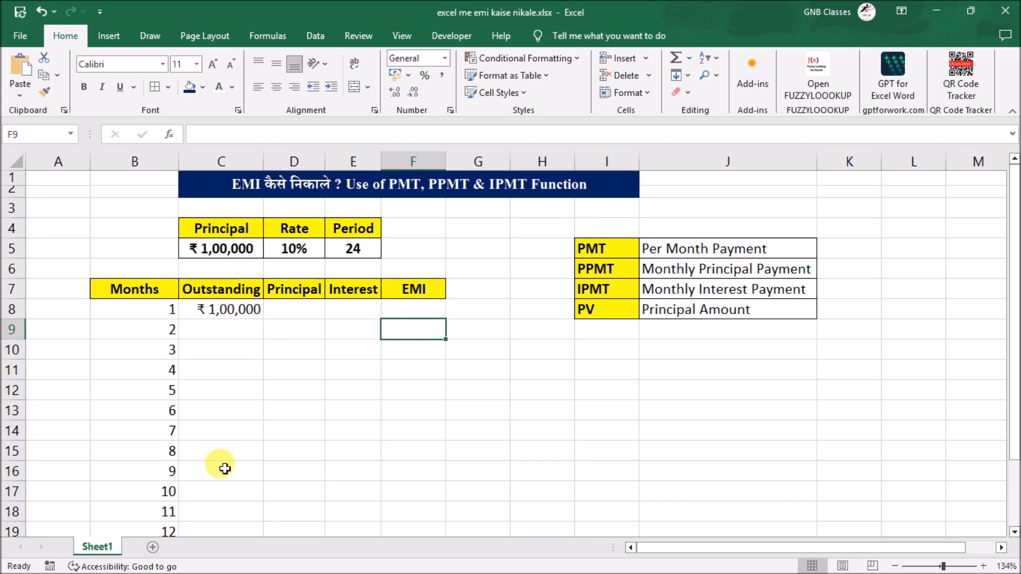
pyautogui.scroll(-1, 228, 404)
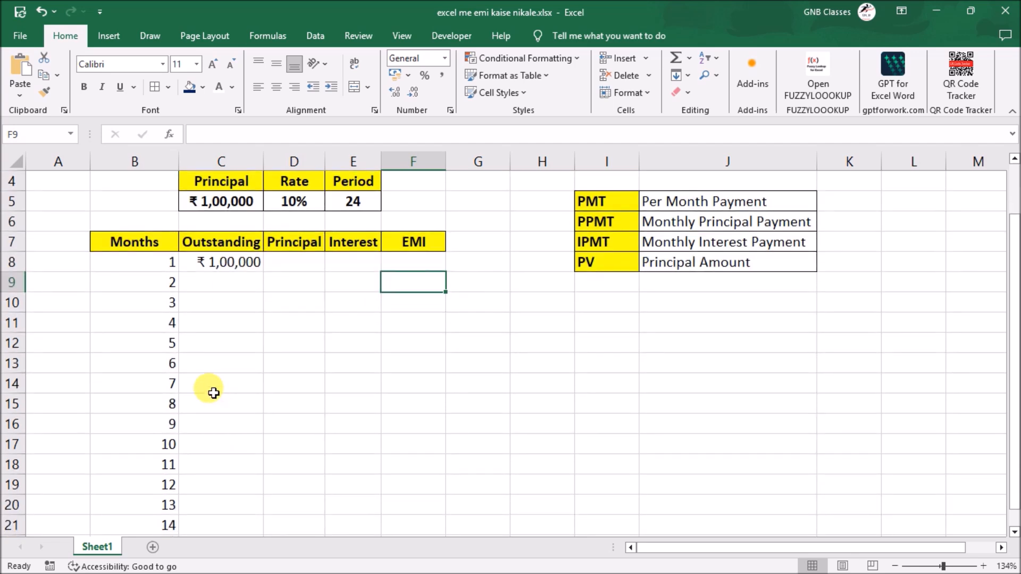
pyautogui.scroll(1, 303, 303)
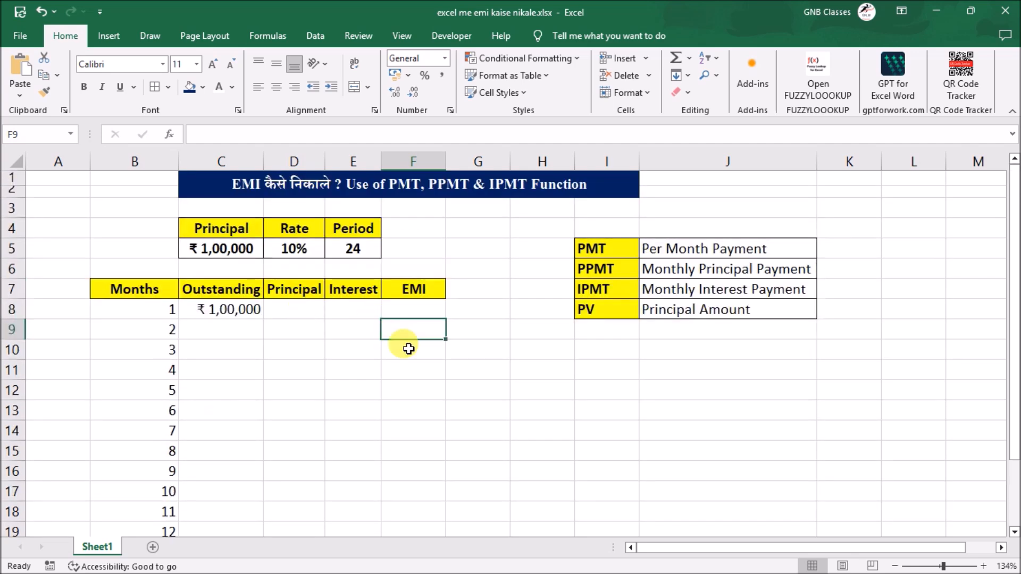
# - Start a PPMT formula in the month 1 Principal cell D8, with the monthly rate D5/12 as its rate
pyautogui.click(309, 316)
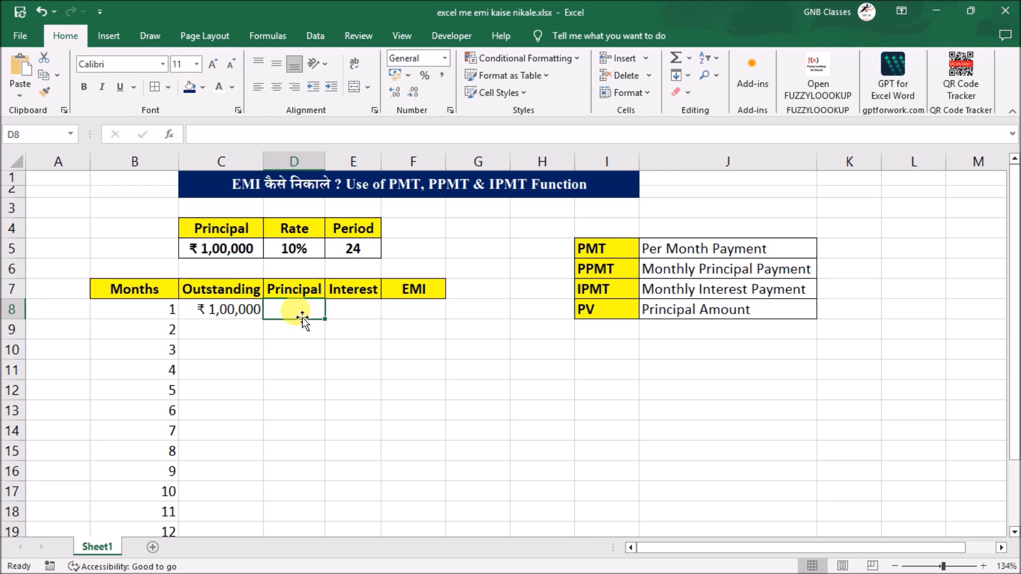
pyautogui.write('=')
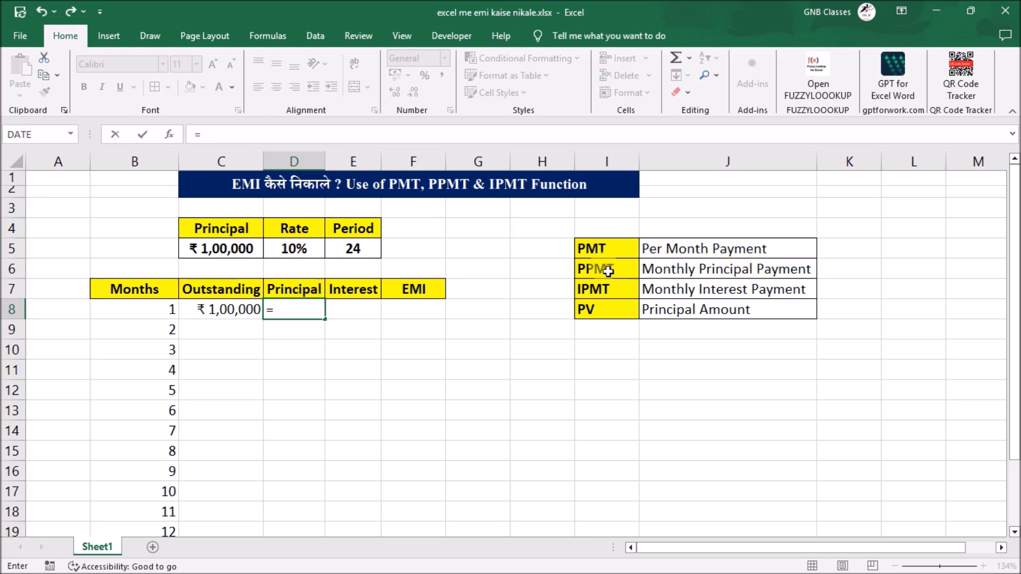
pyautogui.write('ppmt')
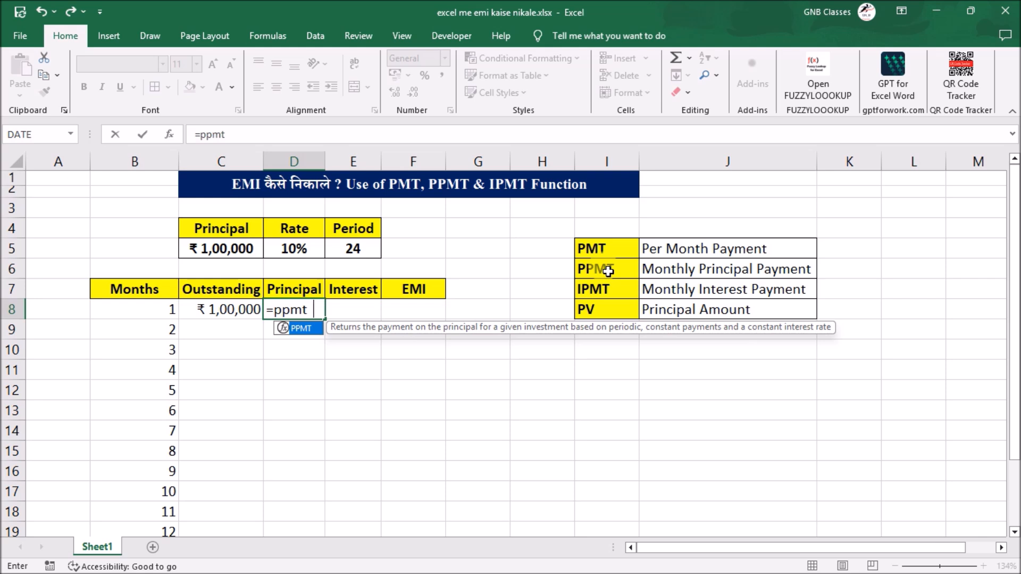
pyautogui.press('Tab')
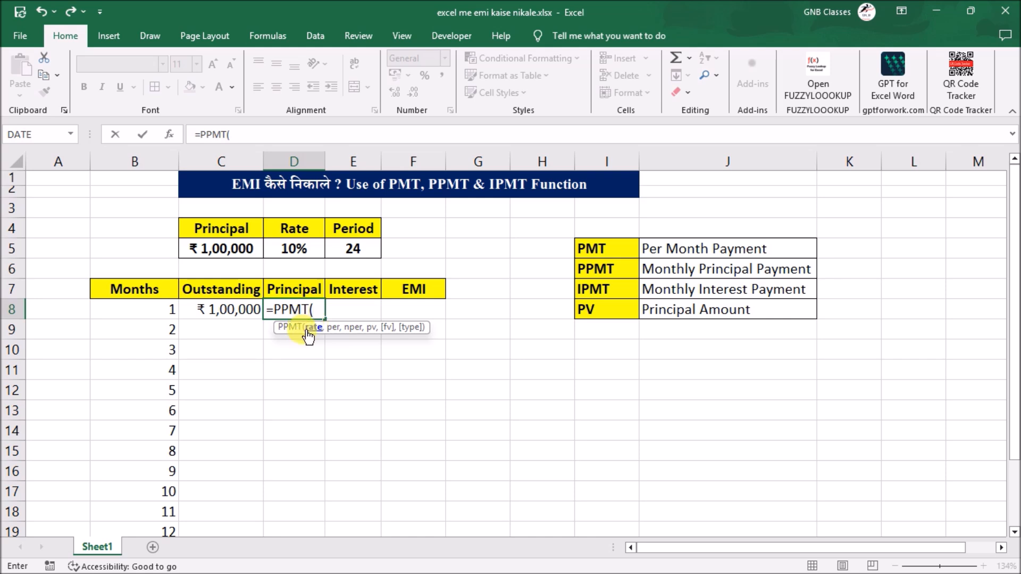
pyautogui.click(292, 246)
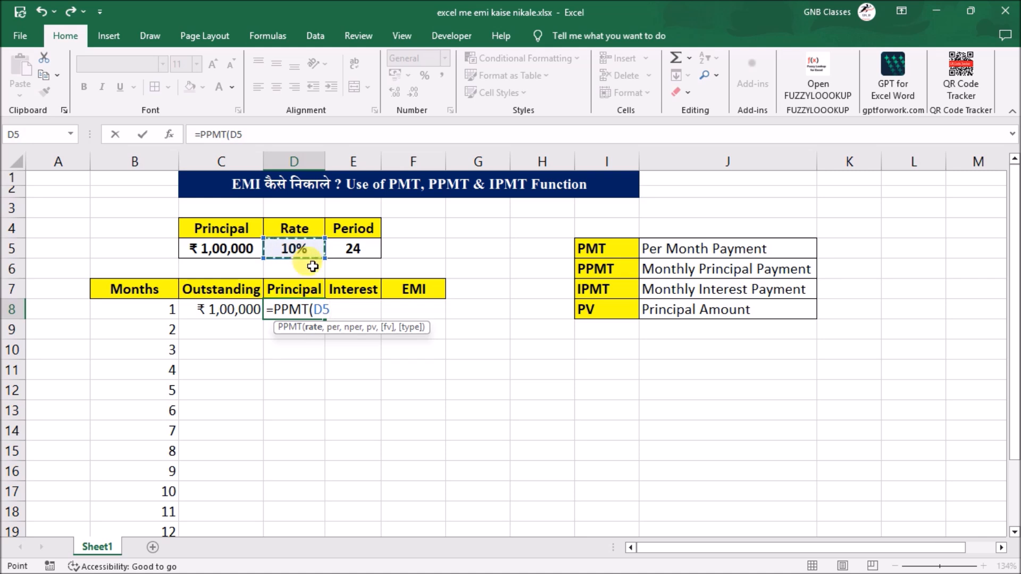
pyautogui.write('/12')
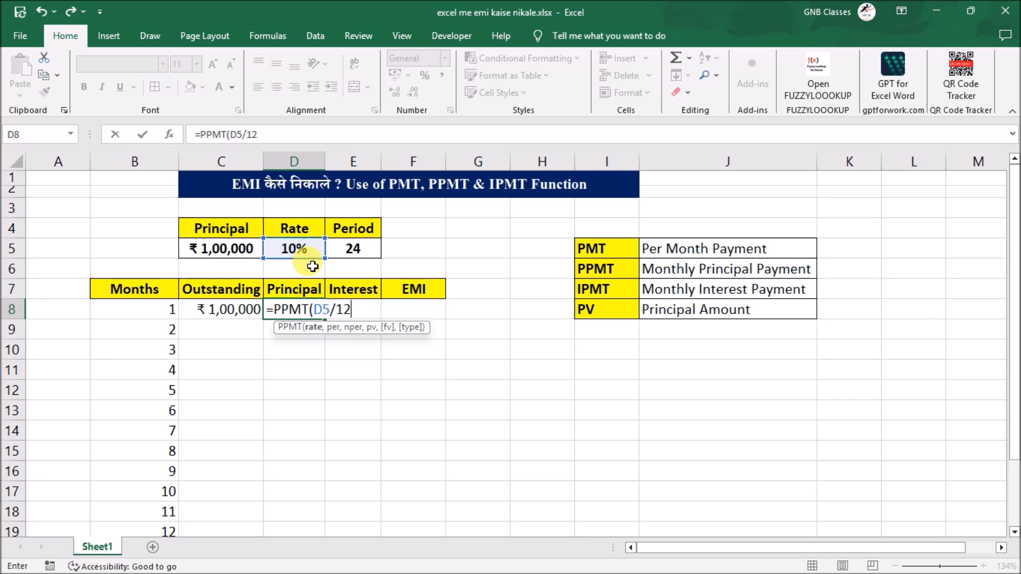
pyautogui.write(',')
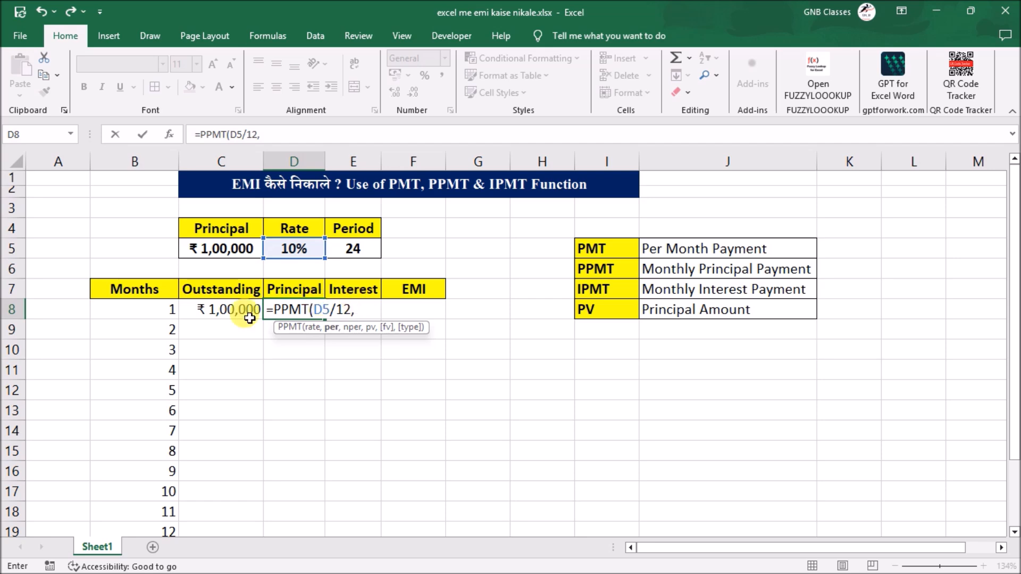
# - Complete the PPMT arguments with month B8 as the period, E5 as the number of periods and C5 as the present value
pyautogui.click(163, 316)
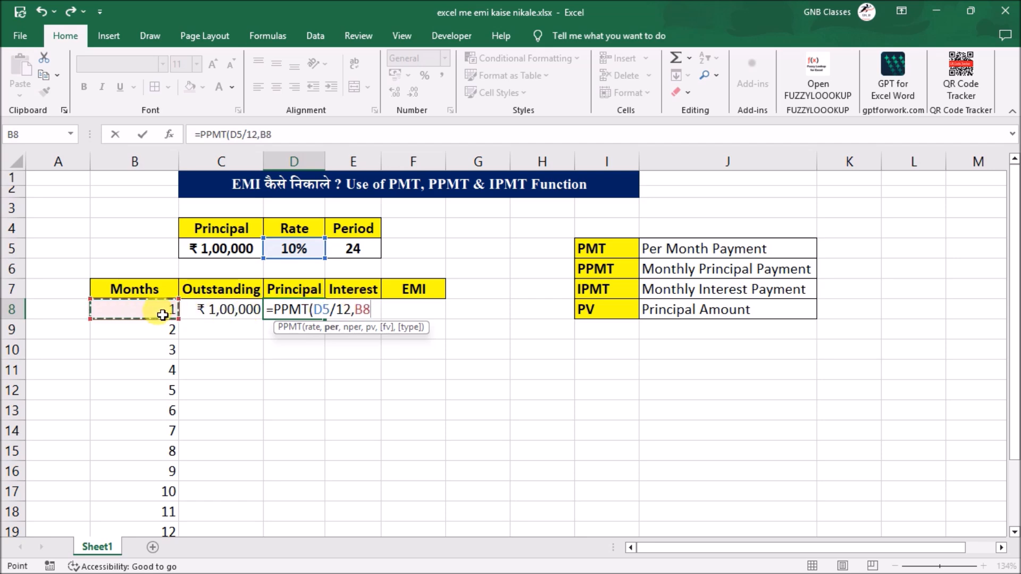
pyautogui.write(',')
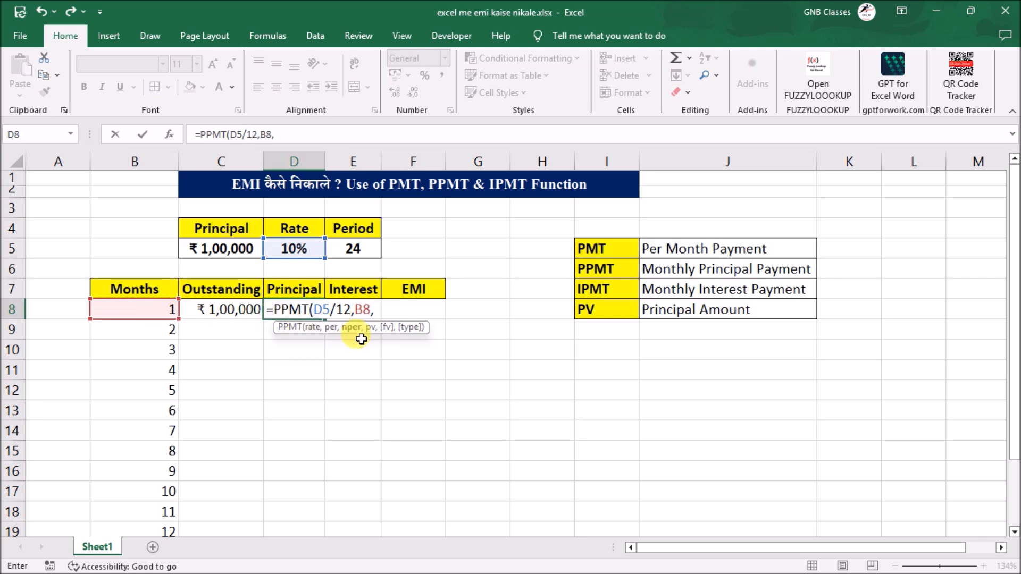
pyautogui.click(364, 251)
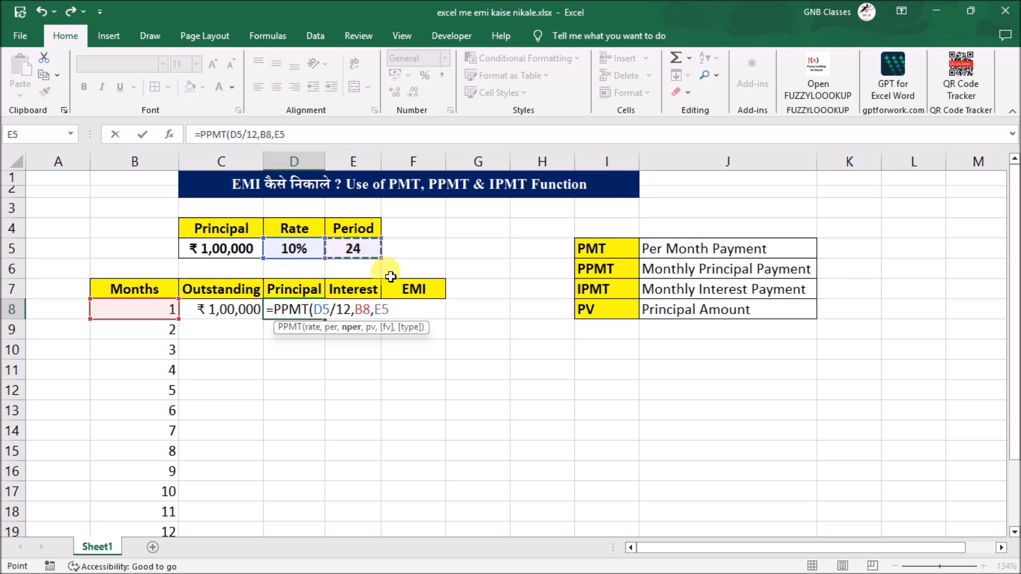
pyautogui.write(',')
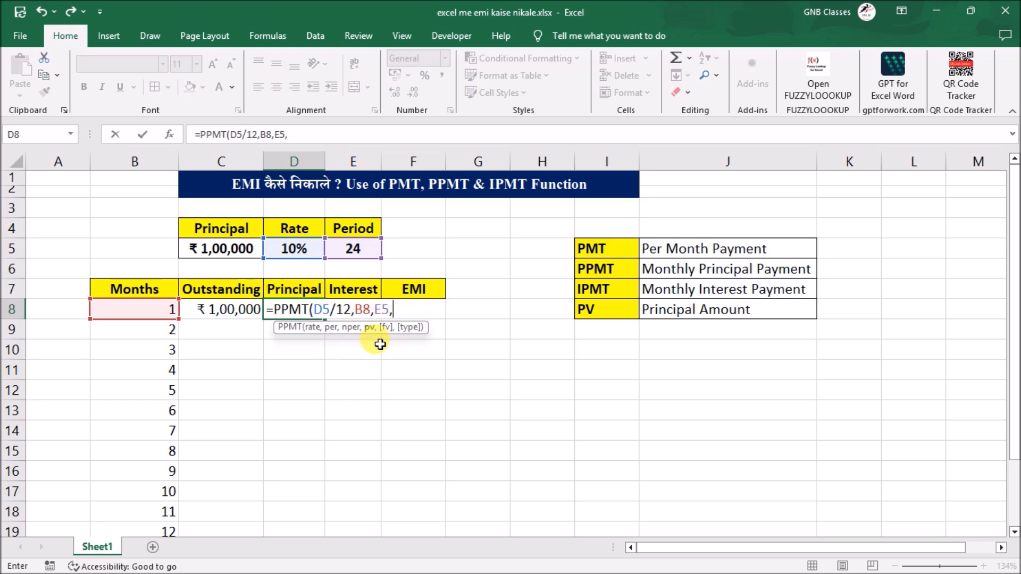
pyautogui.click(223, 252)
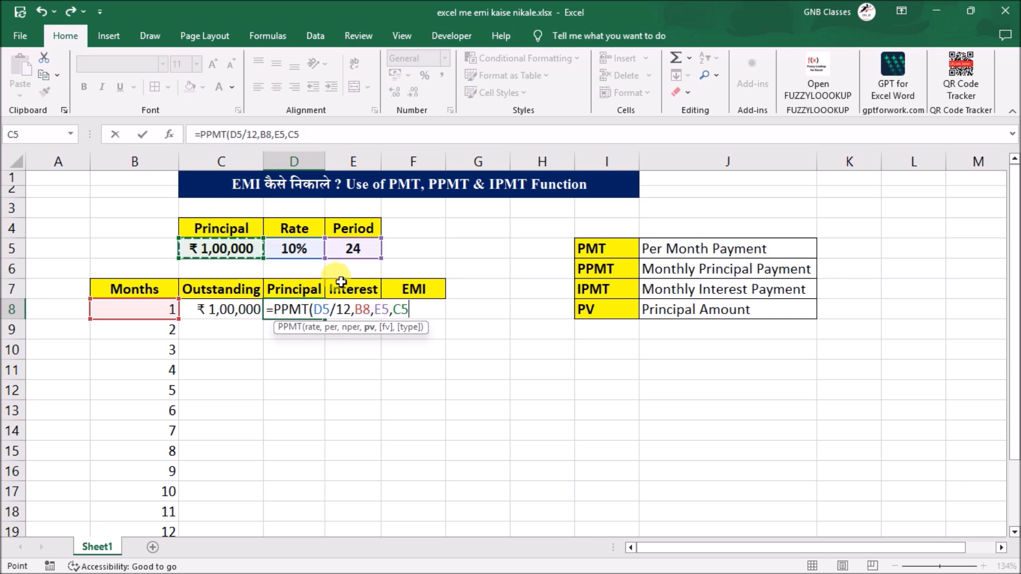
pyautogui.write(')')
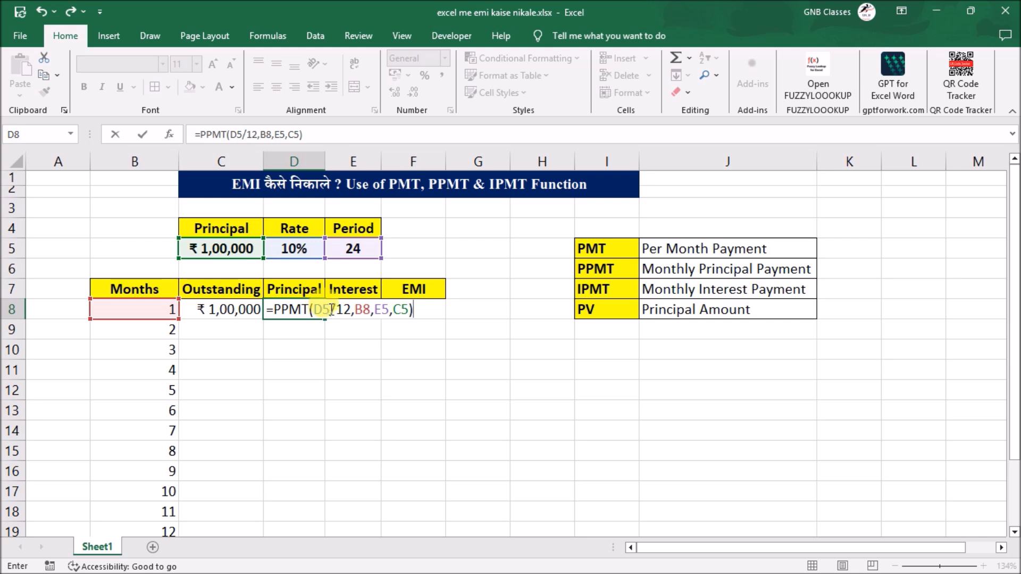
# - Negate the present value to -C5 in the D8 PPMT formula and commit it
pyautogui.click(397, 315)
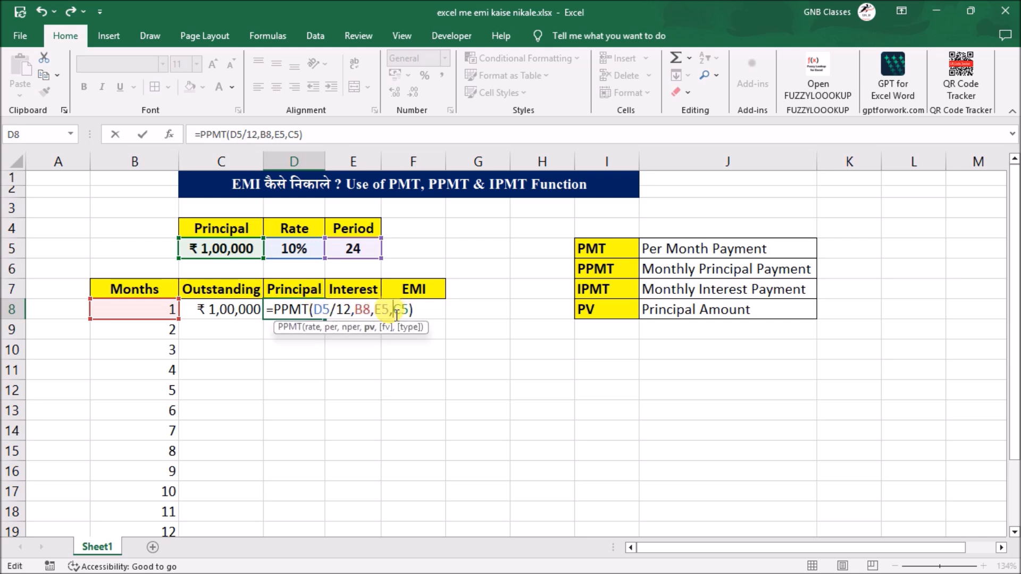
pyautogui.write('-')
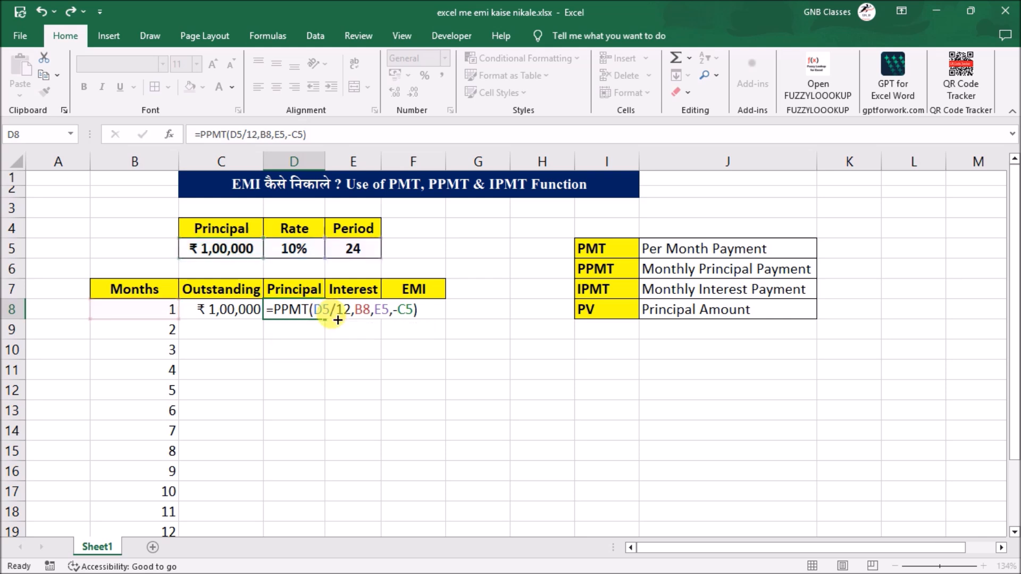
pyautogui.press('Return')
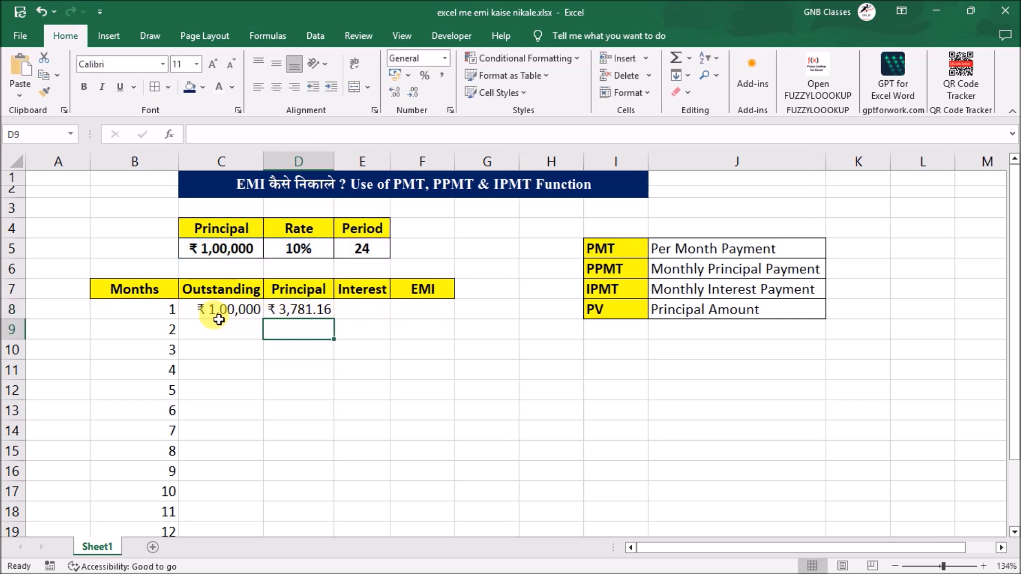
pyautogui.click(323, 313)
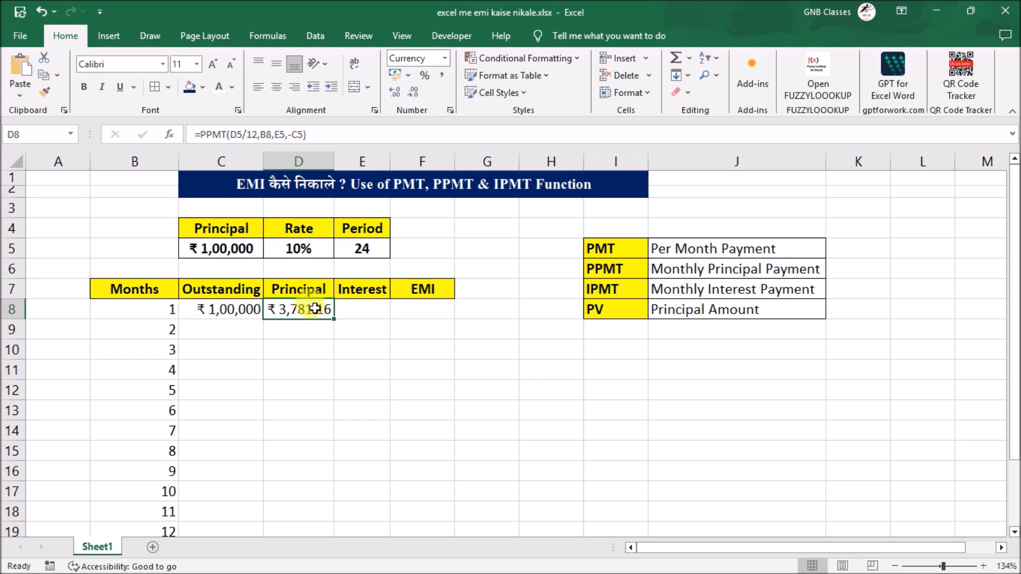
# - Start an IPMT formula in the month 1 Interest cell E8, with the monthly rate D5/12 as its rate
pyautogui.click(363, 314)
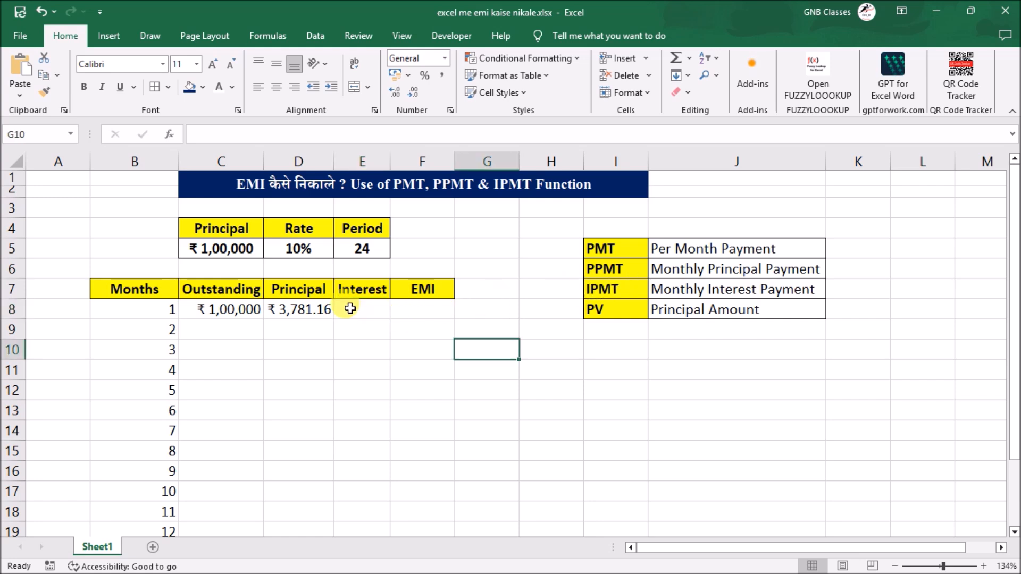
pyautogui.click(350, 308)
pyautogui.write('=')
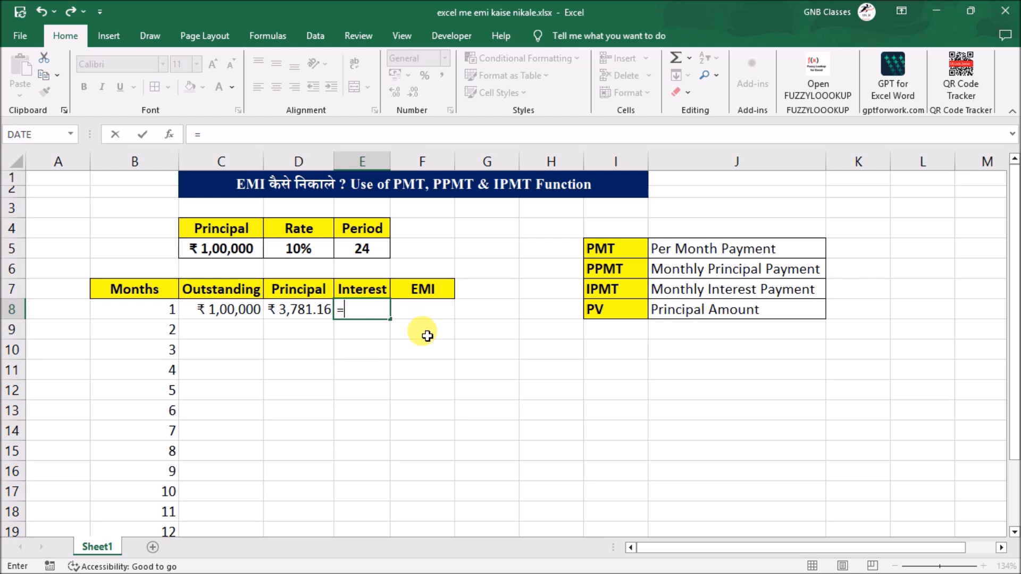
pyautogui.write('ip')
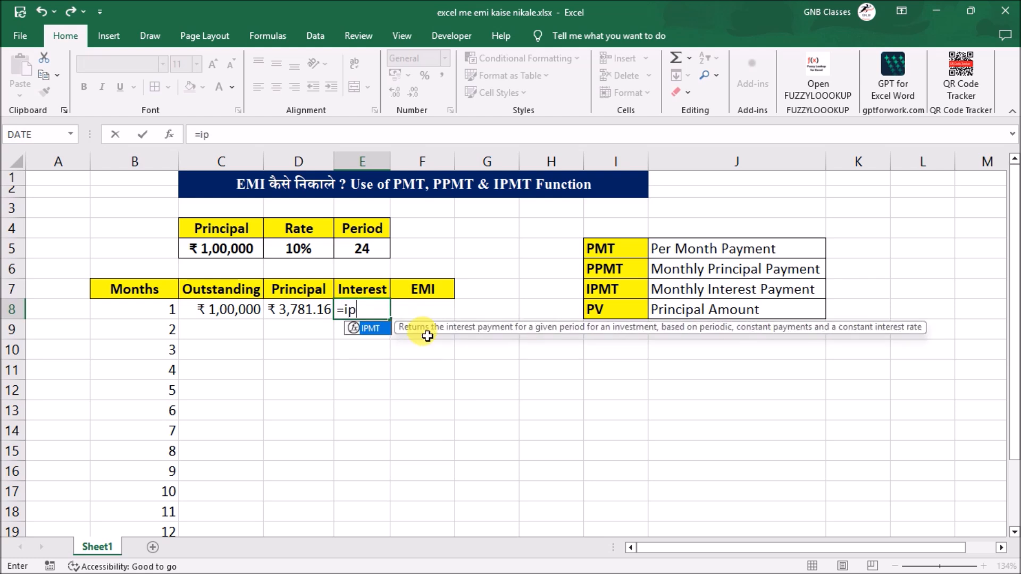
pyautogui.press('Tab')
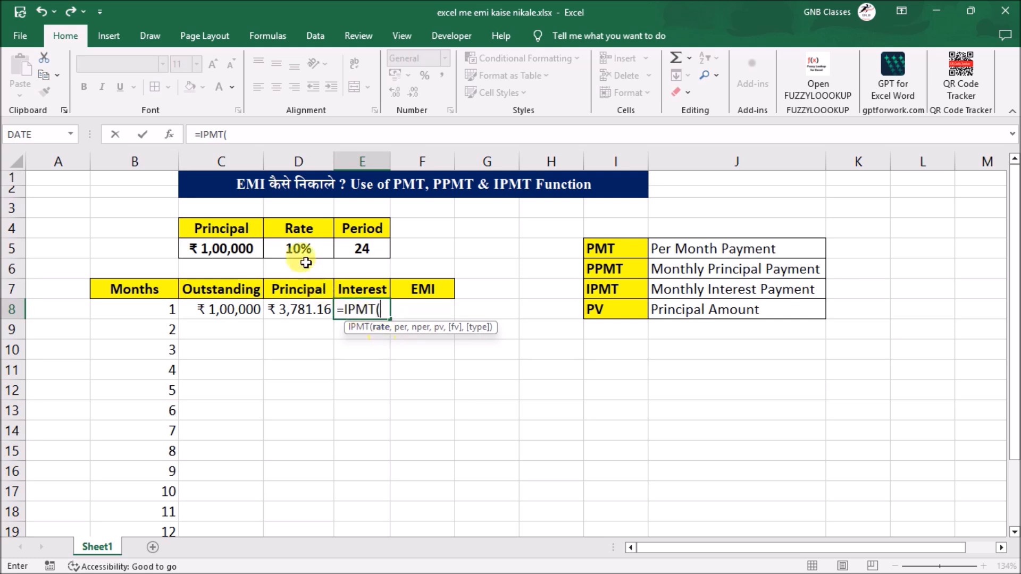
pyautogui.click(298, 248)
pyautogui.write('/12,')
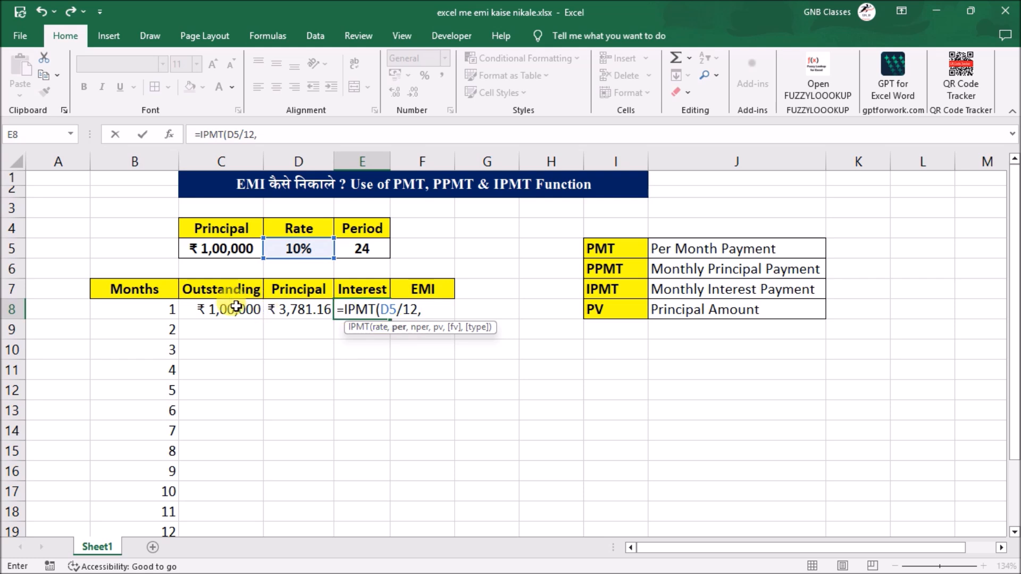
# - Complete the E8 IPMT formula with period B8, number of periods E5 and present value -C5, and fit column E to its contents
pyautogui.click(158, 310)
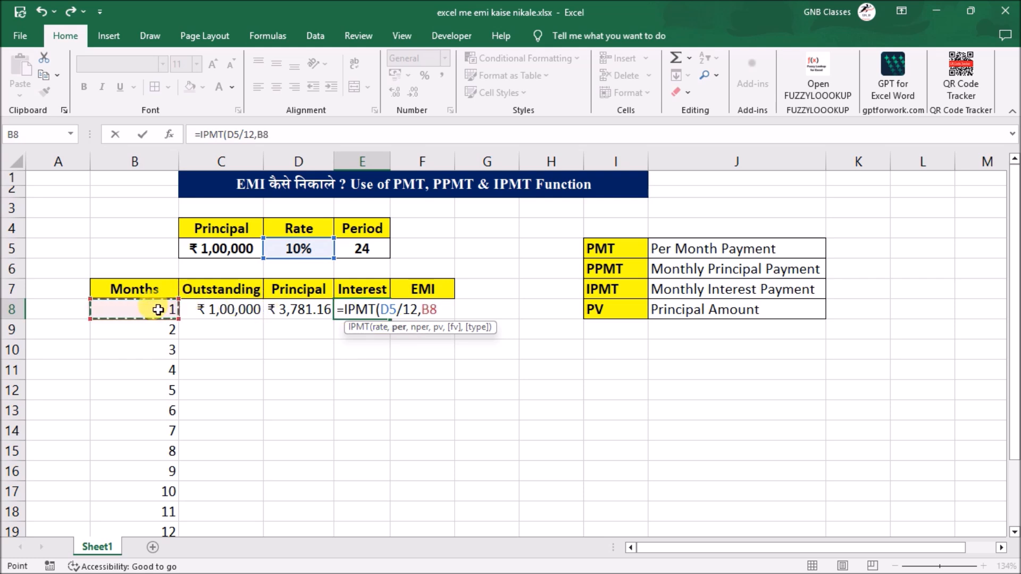
pyautogui.write(',')
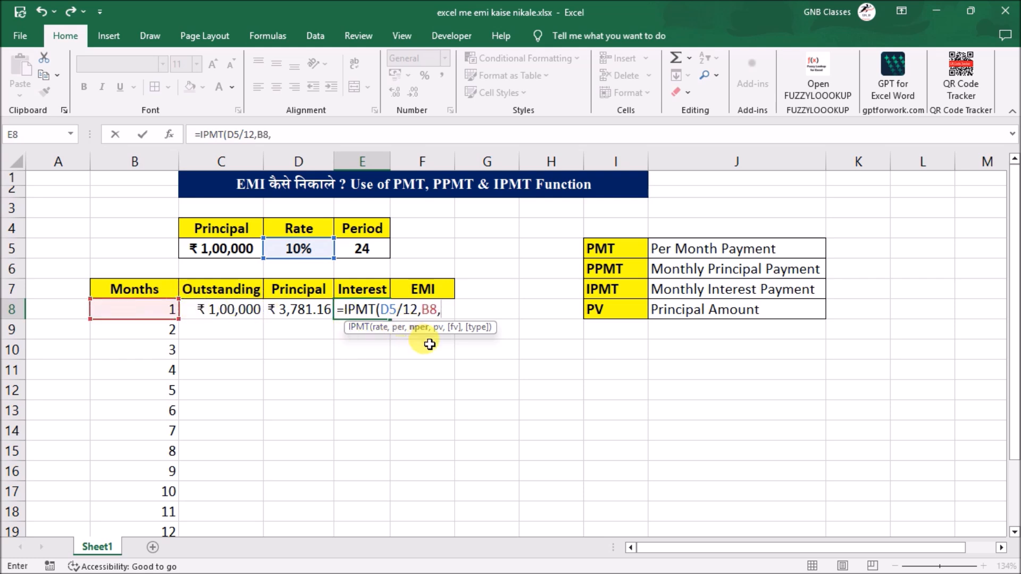
pyautogui.click(364, 248)
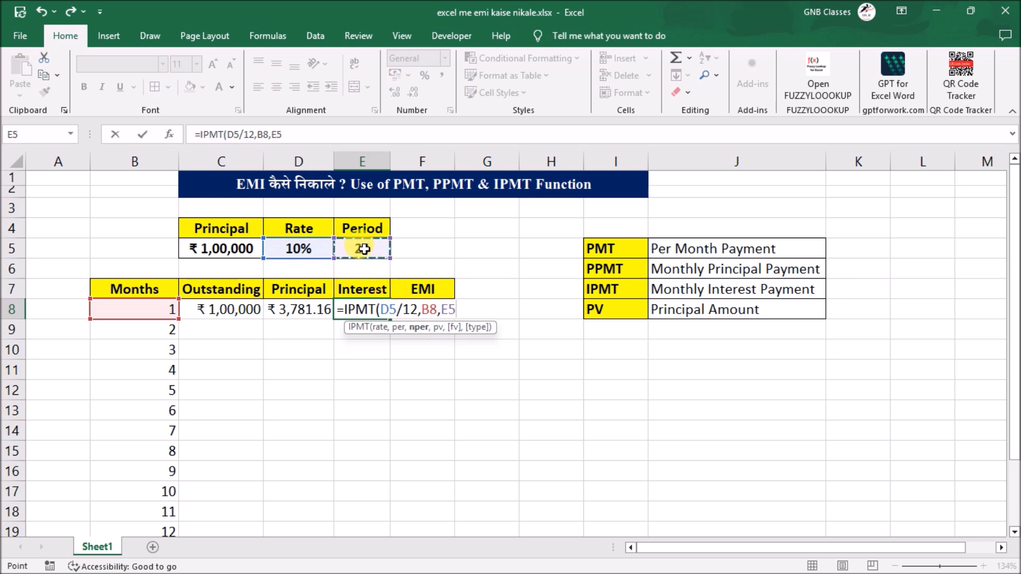
pyautogui.write(',-')
pyautogui.click(246, 246)
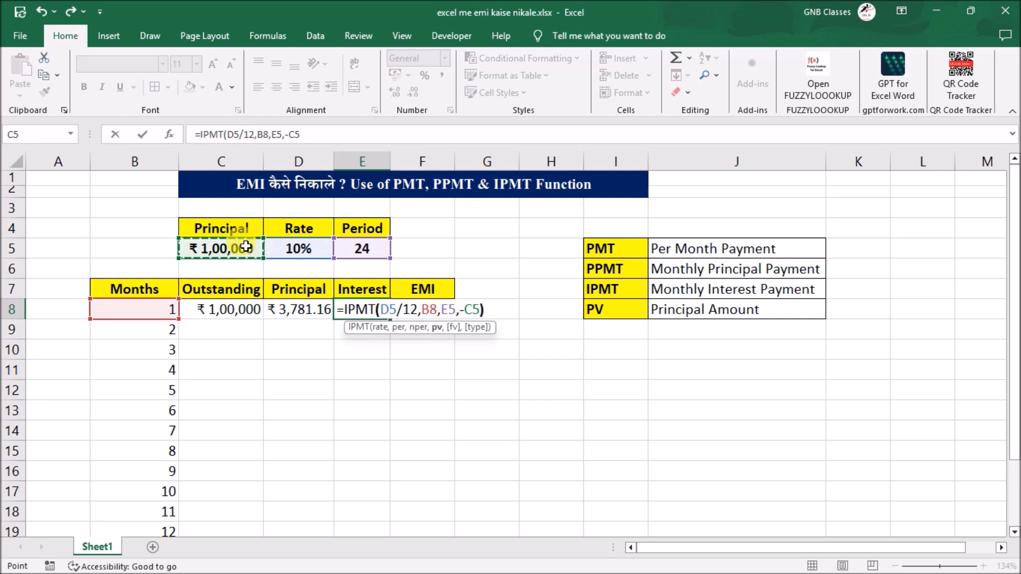
pyautogui.write(')')
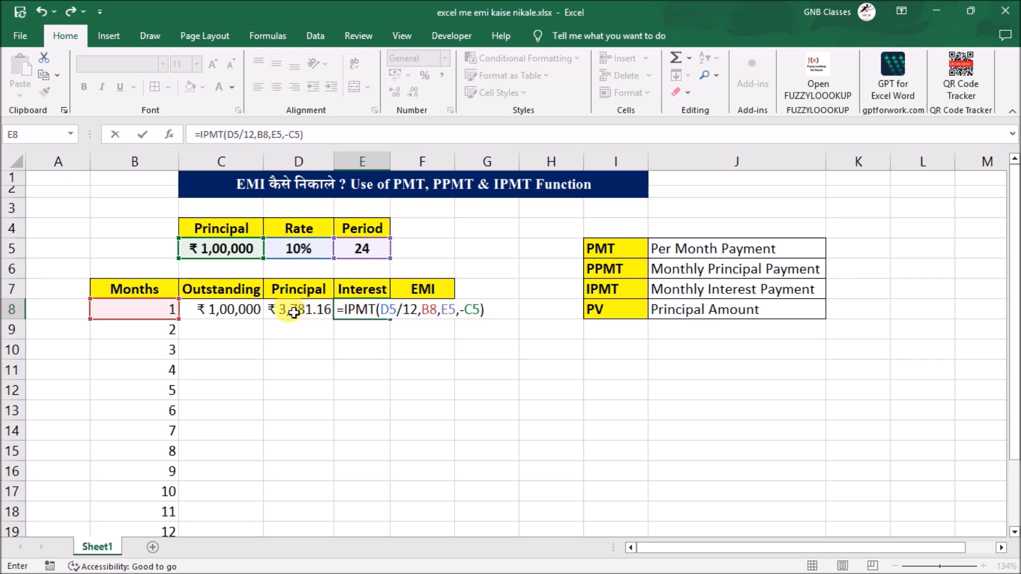
pyautogui.press('Return')
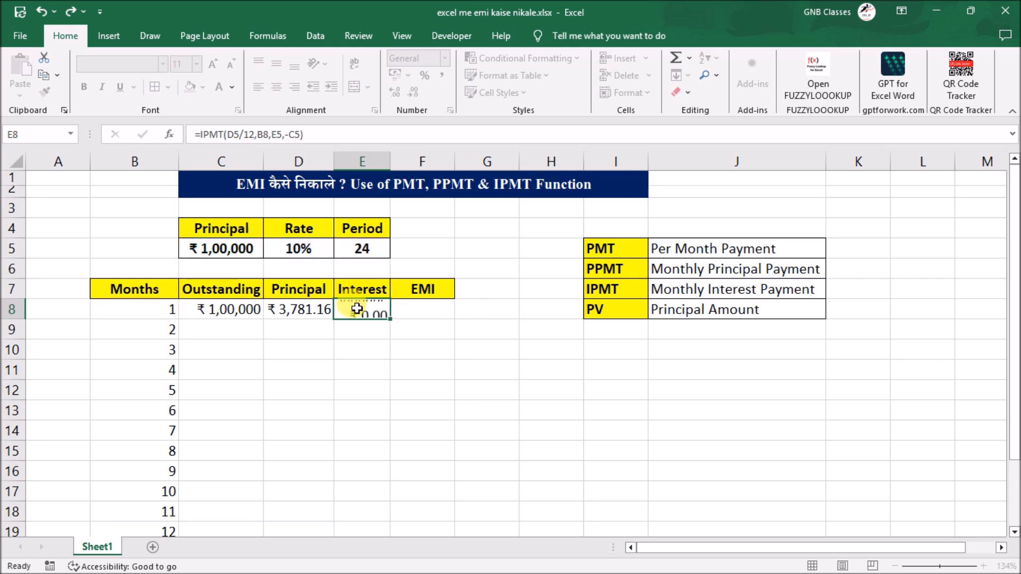
pyautogui.doubleClick(391, 161)
pyautogui.click(371, 315)
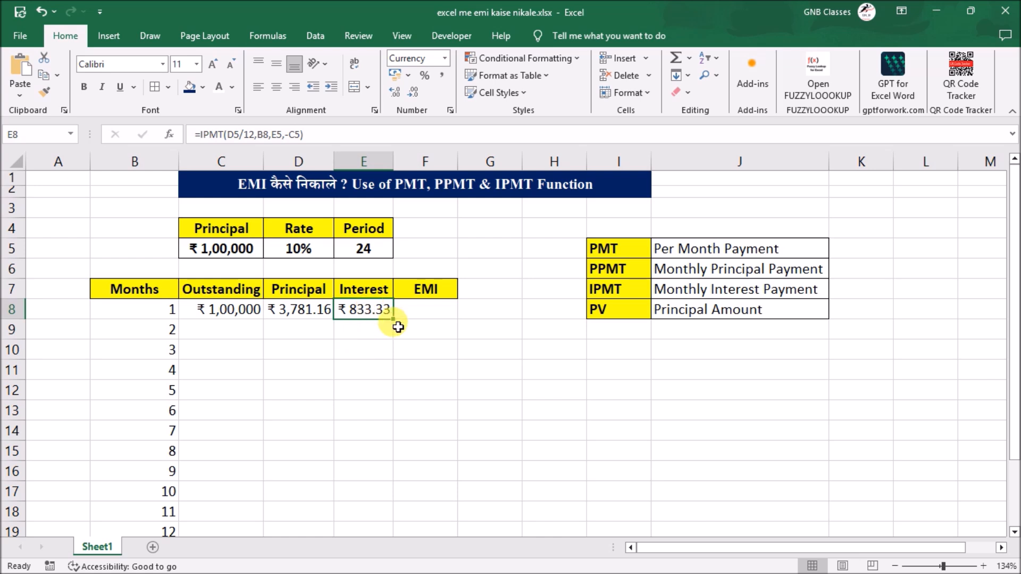
# - Start a PMT formula in the month 1 EMI cell F8, with the monthly rate D5/12 as its rate
pyautogui.click(426, 313)
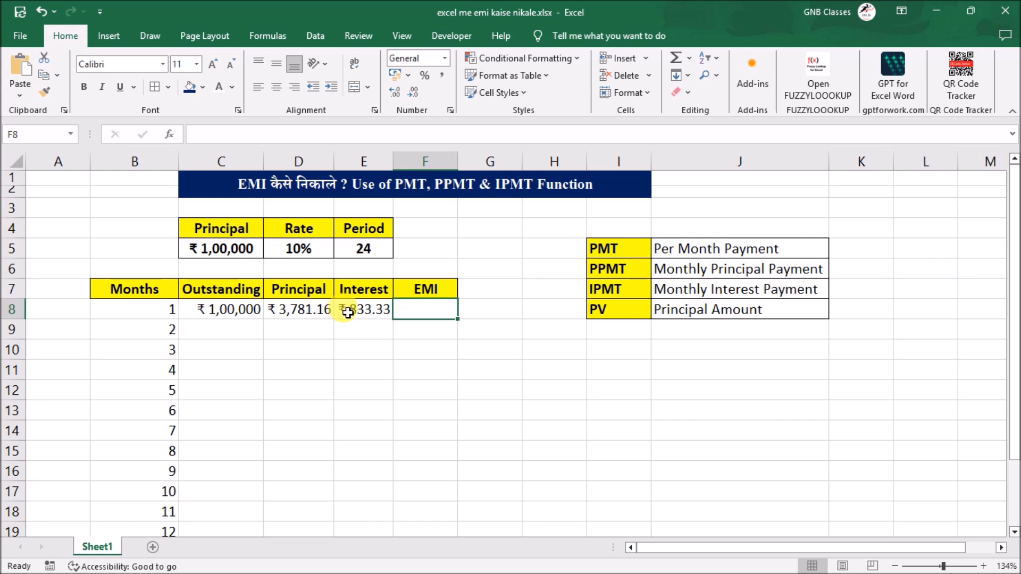
pyautogui.write('=')
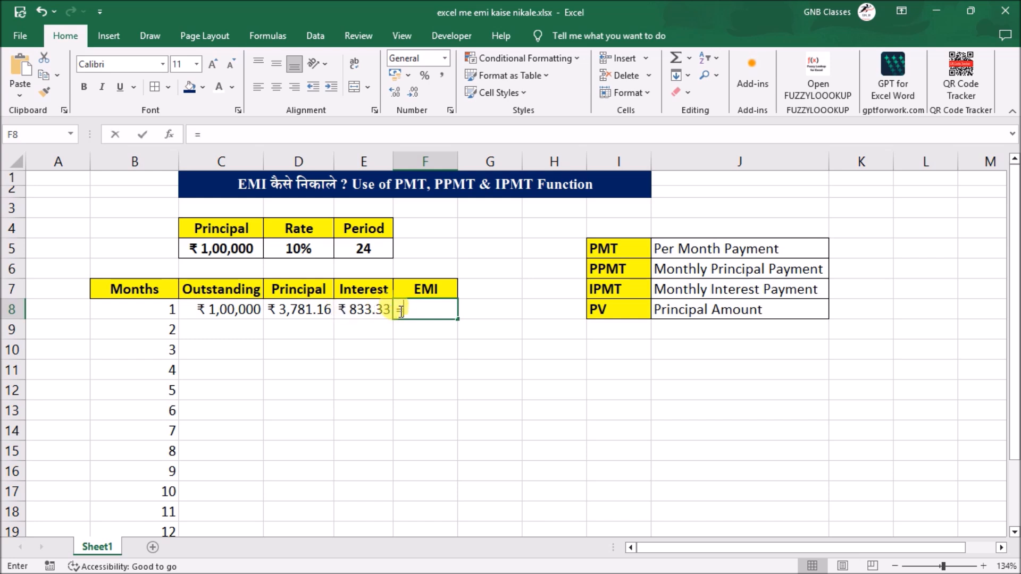
pyautogui.write('pm')
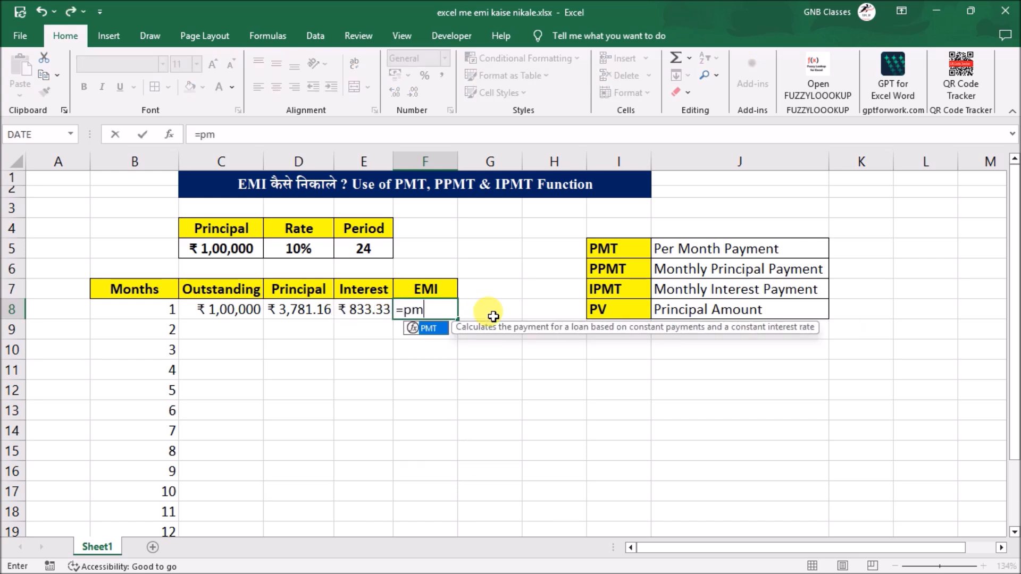
pyautogui.write('t(')
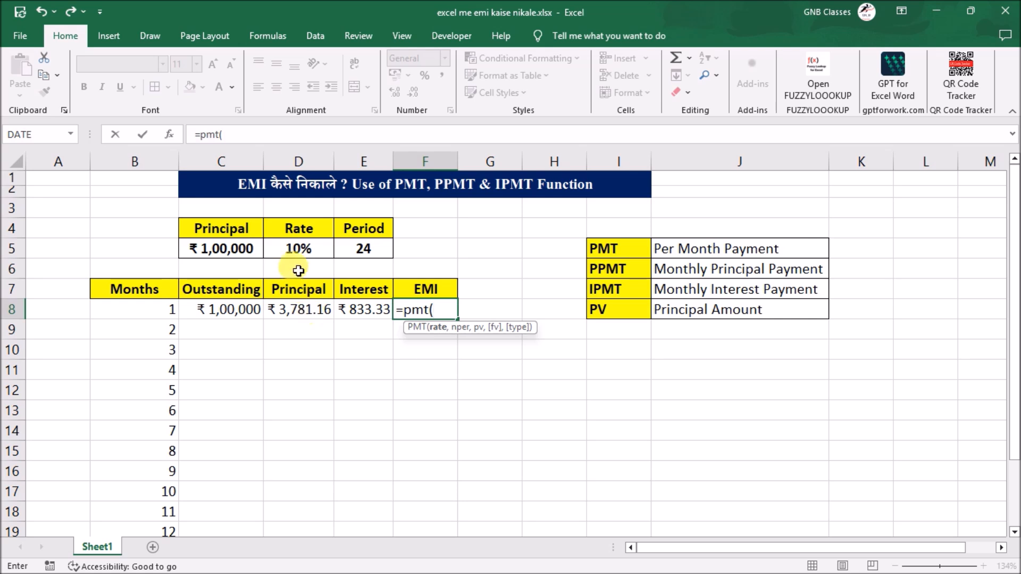
pyautogui.click(299, 254)
pyautogui.write('/')
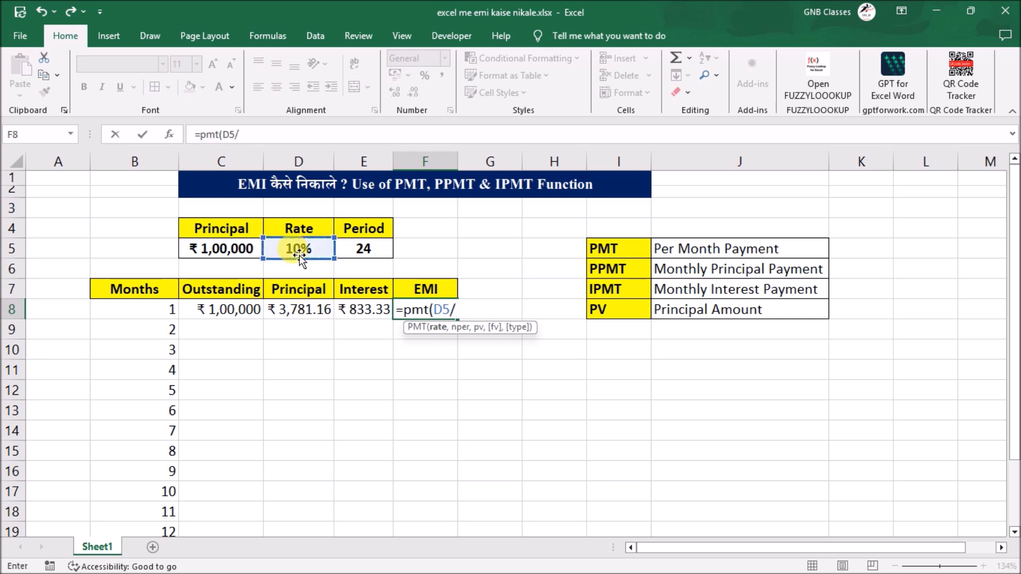
pyautogui.write('12,')
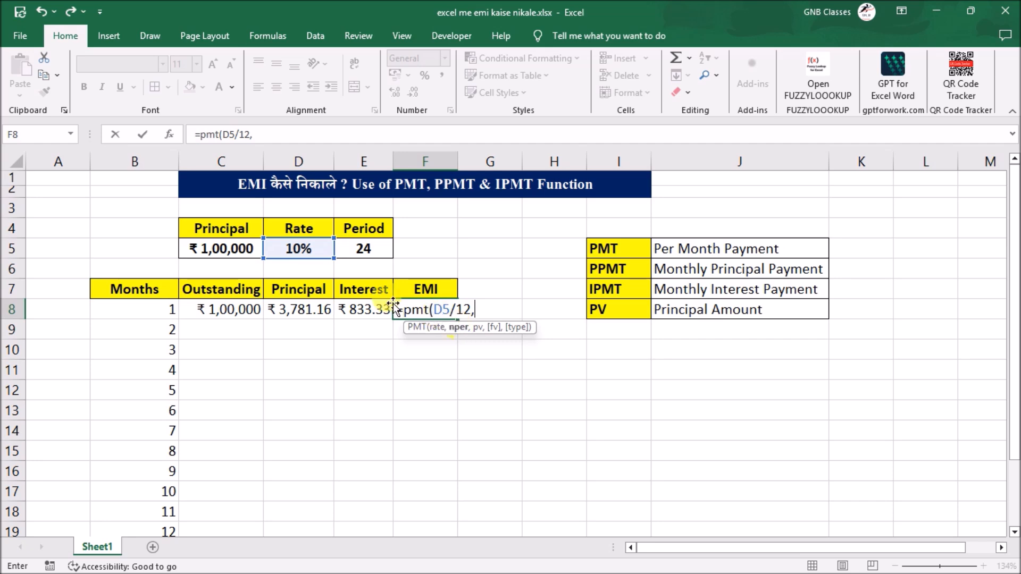
# - Complete the F8 PMT formula with E5 as the number of periods and C5 as the present value
pyautogui.click(375, 253)
pyautogui.write(',')
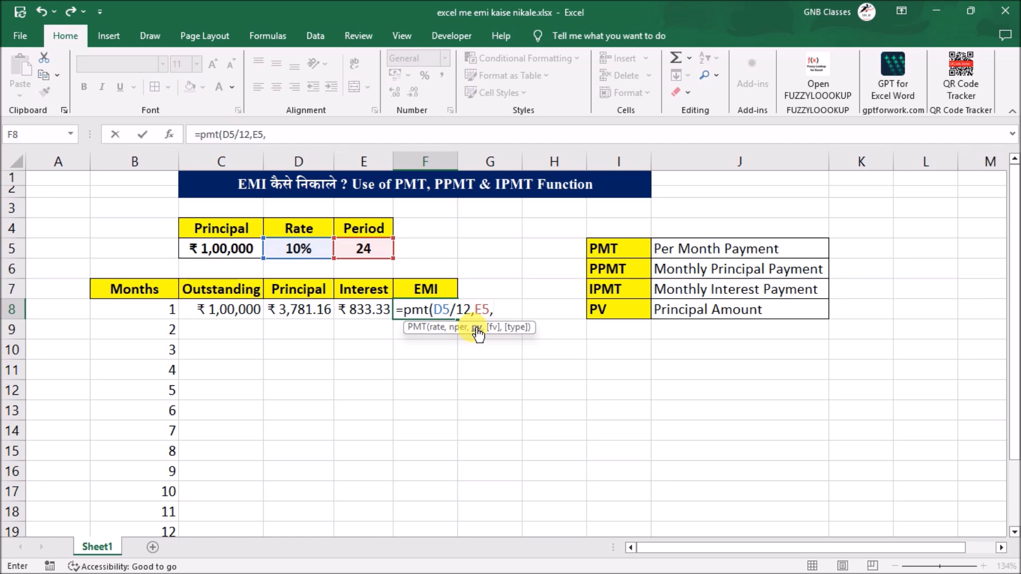
pyautogui.click(221, 249)
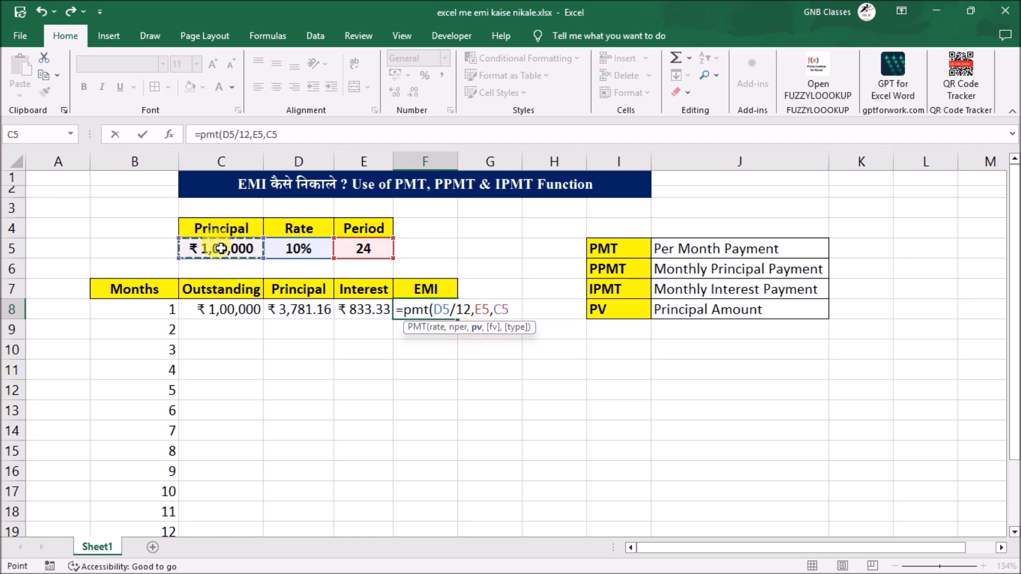
pyautogui.write(')')
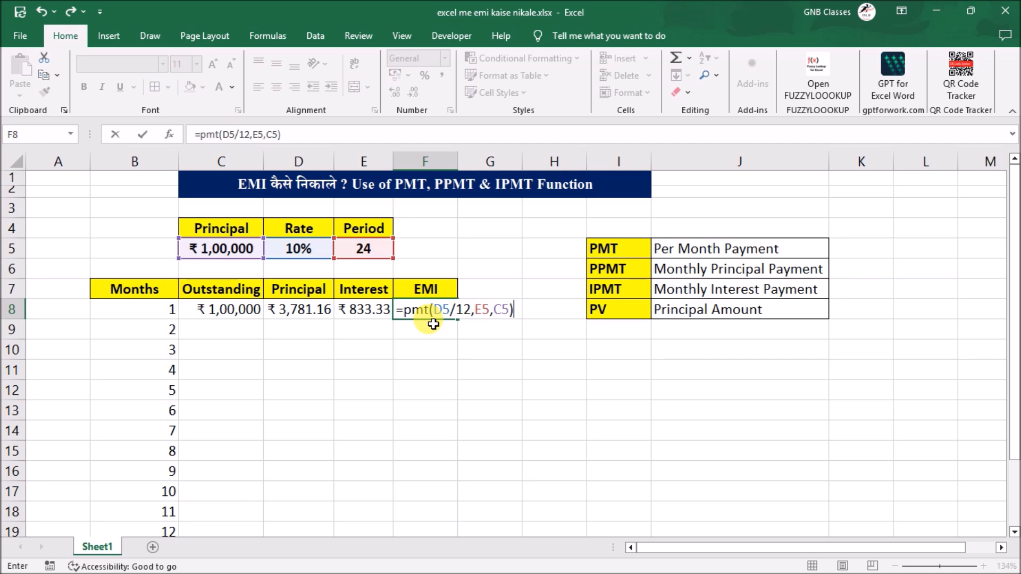
pyautogui.press('Return')
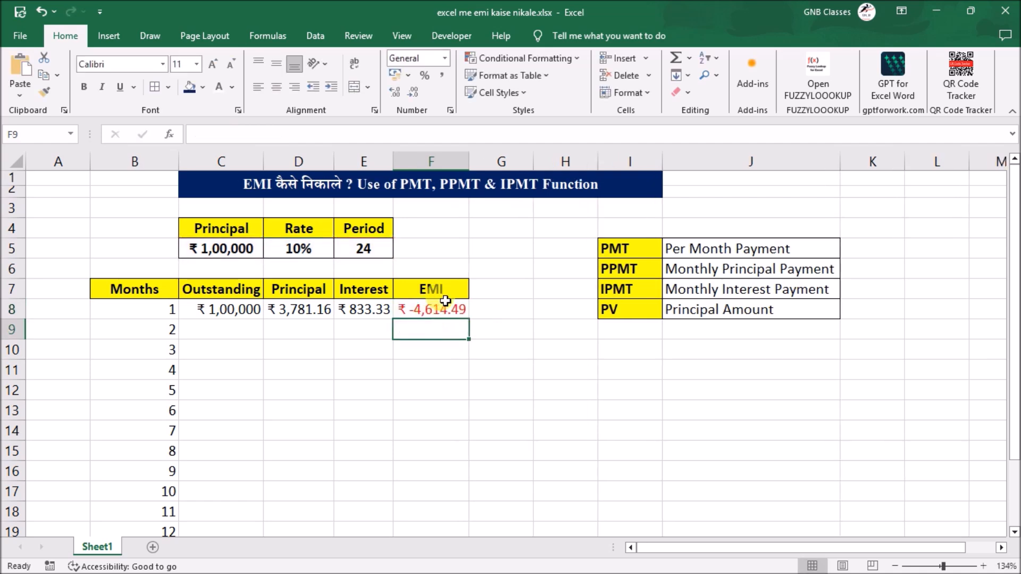
# - Negate the present value to -C5 in the F8 PMT formula and compare the EMI with the month 1 Principal and Interest
pyautogui.click(436, 310)
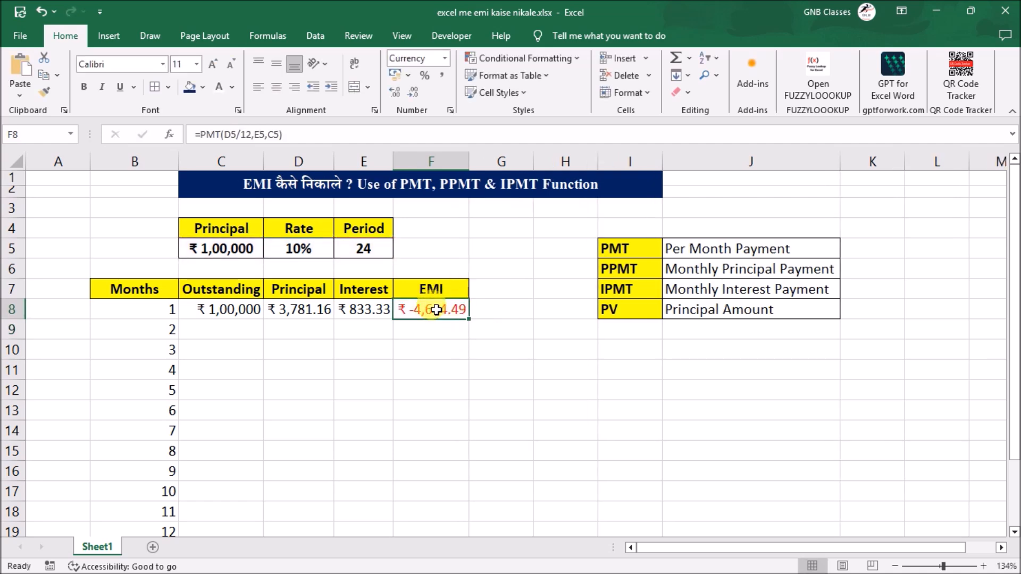
pyautogui.click(272, 134)
pyautogui.write('-')
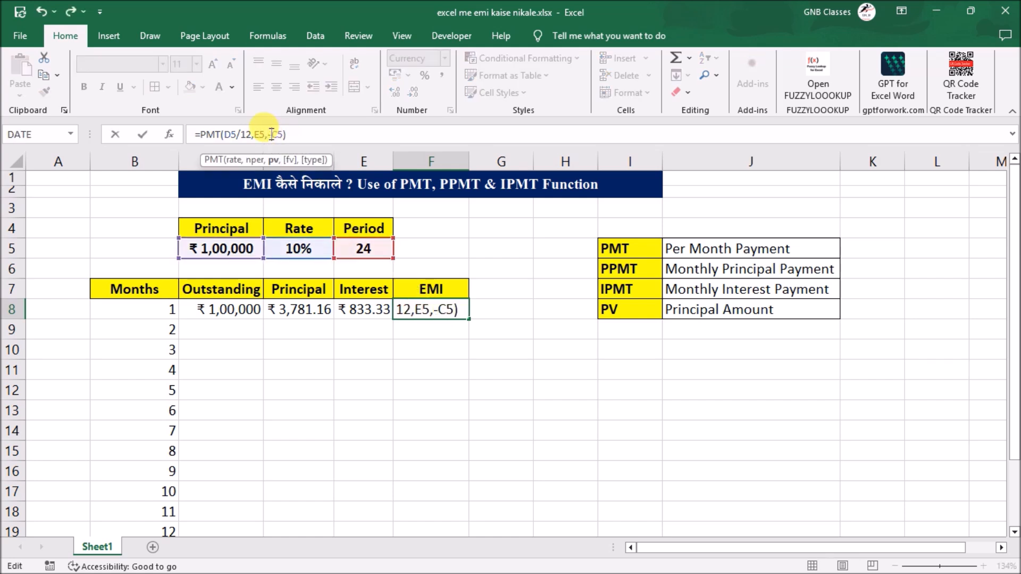
pyautogui.press('Return')
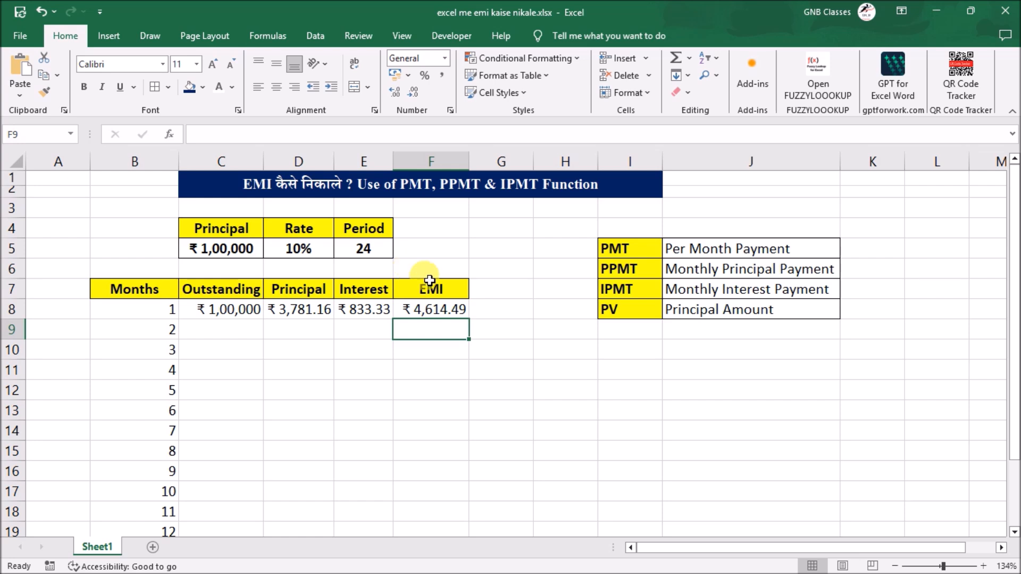
pyautogui.click(449, 308)
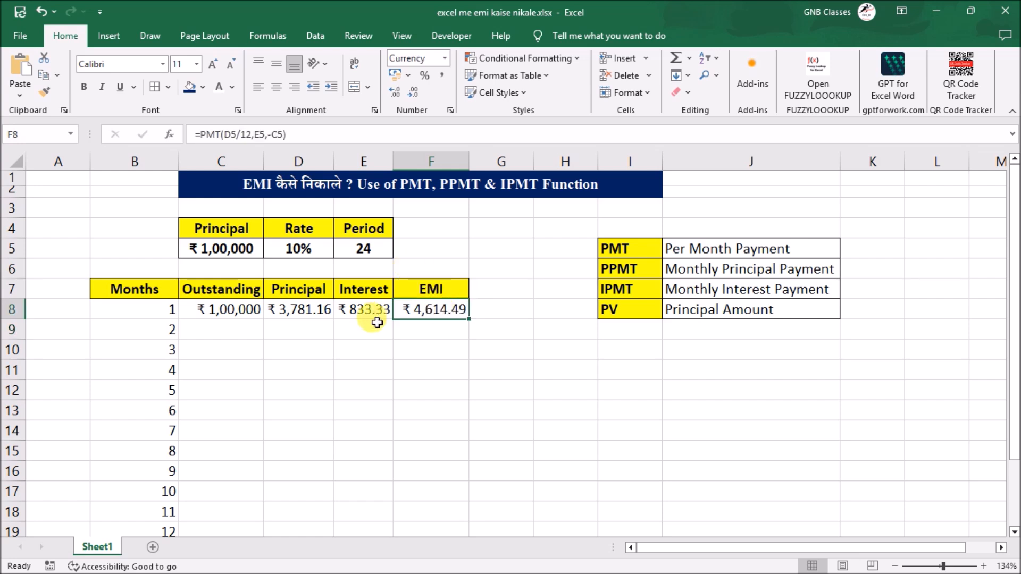
pyautogui.click(290, 312)
pyautogui.click(350, 314)
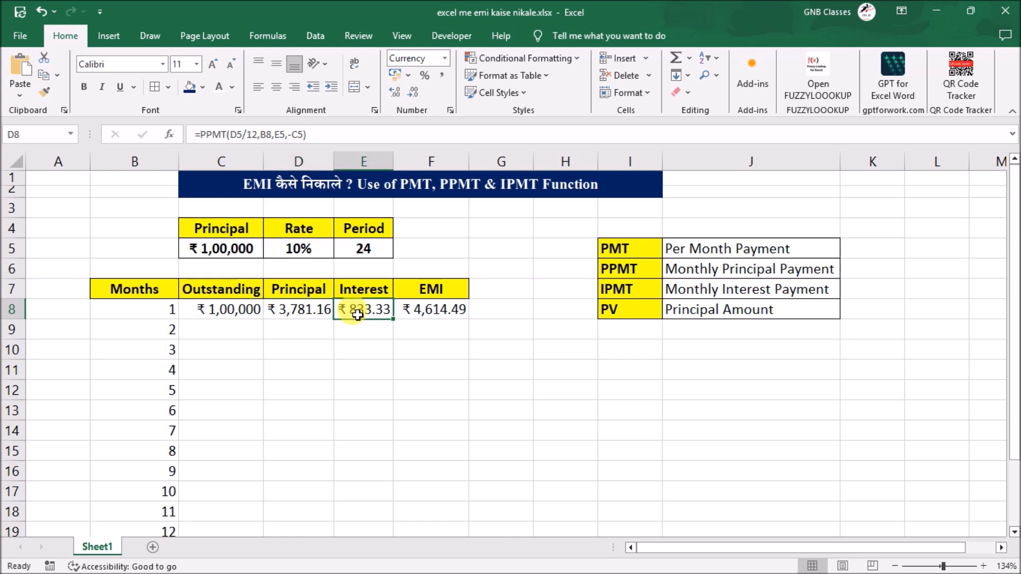
pyautogui.click(456, 315)
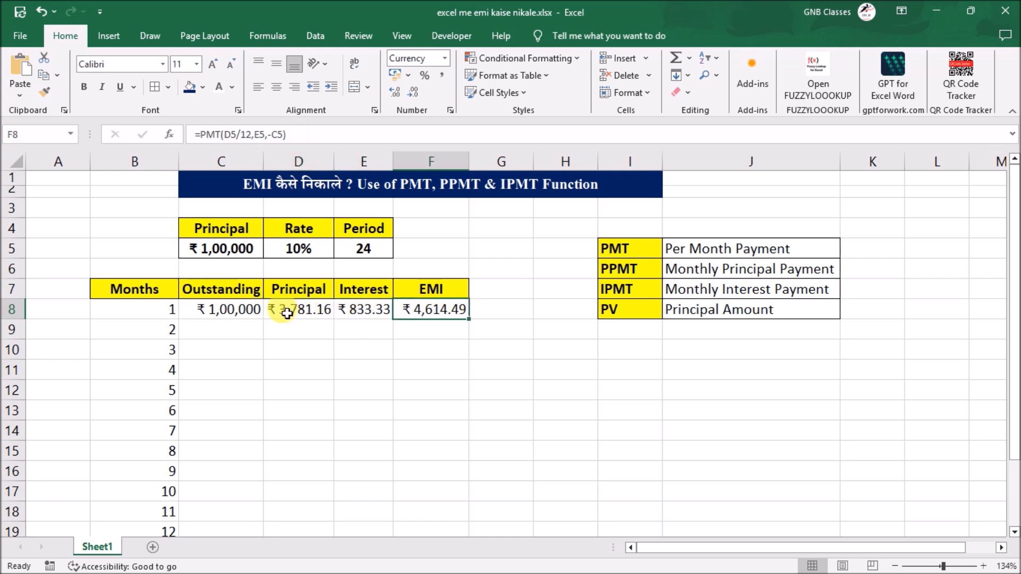
# - Calculate the month 2 Outstanding balance in C9 with the formula =C8-D8
pyautogui.click(222, 328)
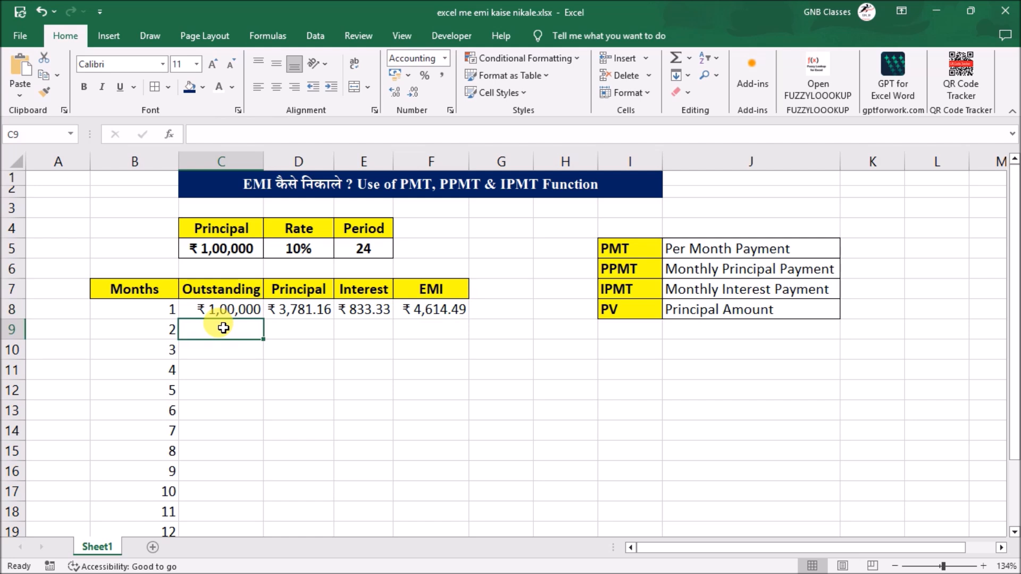
pyautogui.write('=')
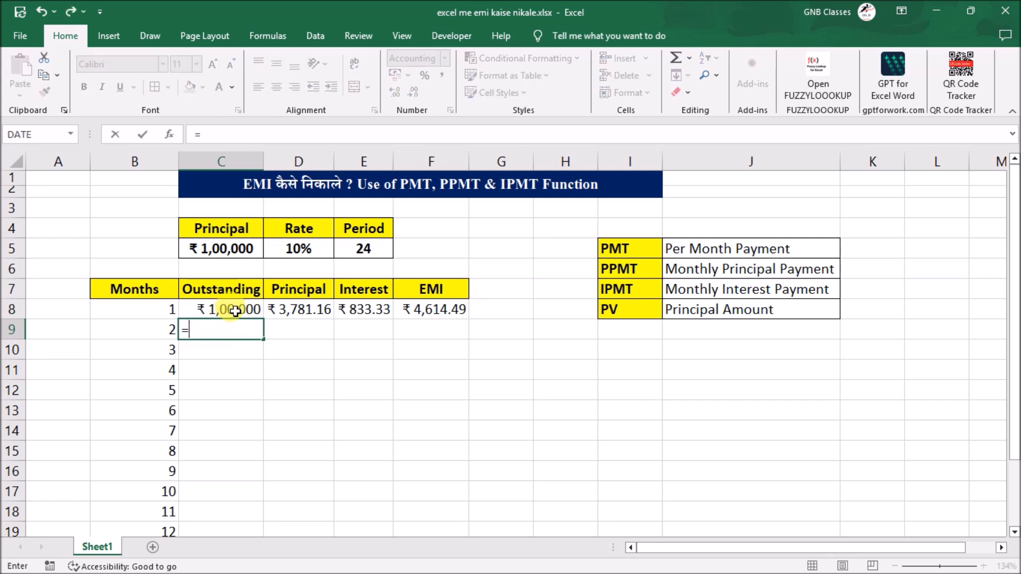
pyautogui.click(235, 311)
pyautogui.write('-')
pyautogui.click(297, 310)
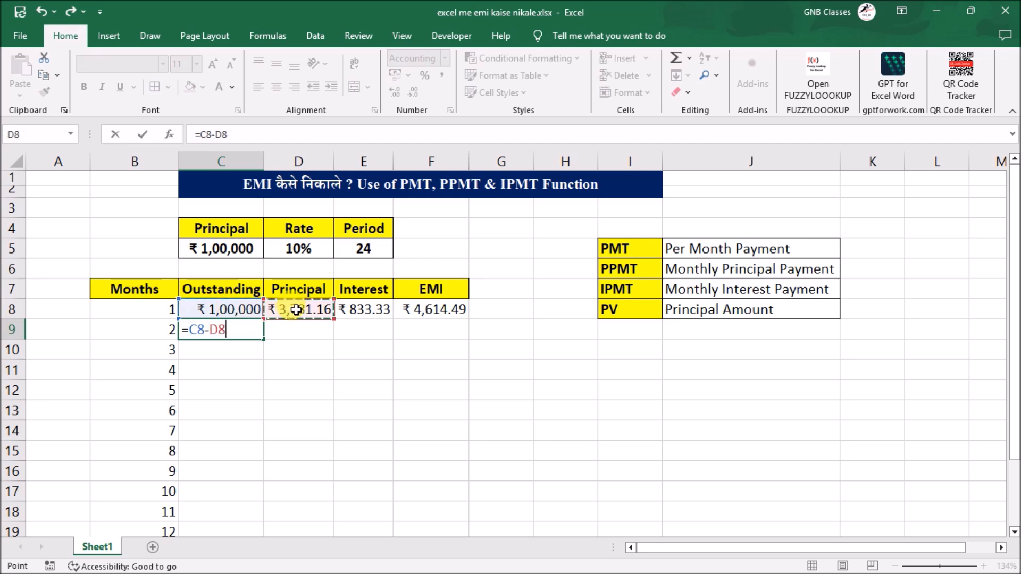
pyautogui.press('Return')
pyautogui.click(255, 332)
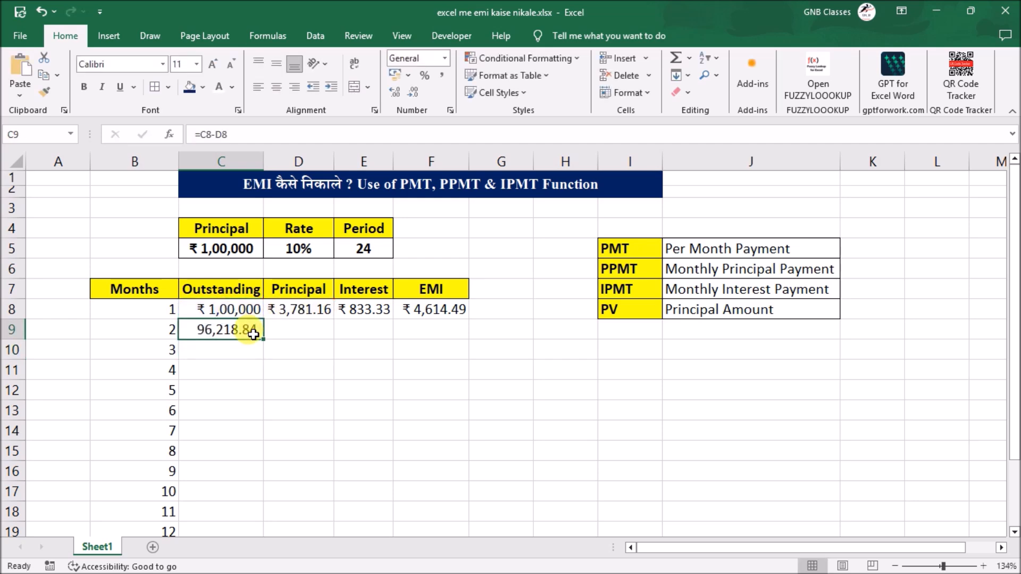
# - Fill the month 1 Principal, Interest and EMI formulas from D8:F8 down through row 14
pyautogui.click(300, 325)
pyautogui.click(318, 308)
pyautogui.moveTo(364, 310); pyautogui.dragTo(463, 433)
pyautogui.click(415, 417)
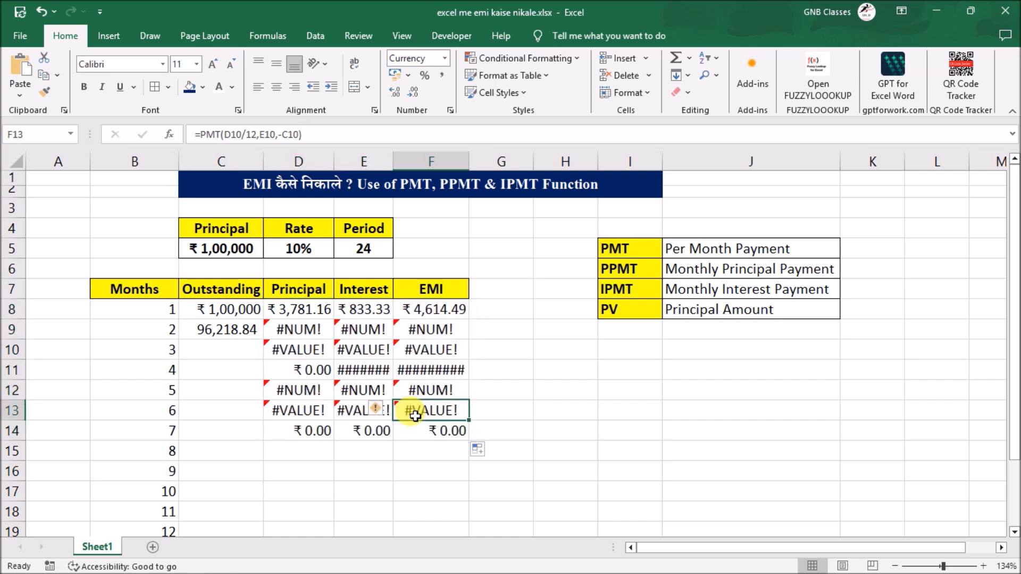
# - Compare the cell references in the D8 and D9 PPMT formulas with the Principal, Rate and Period inputs in C5:E5
pyautogui.click(298, 310)
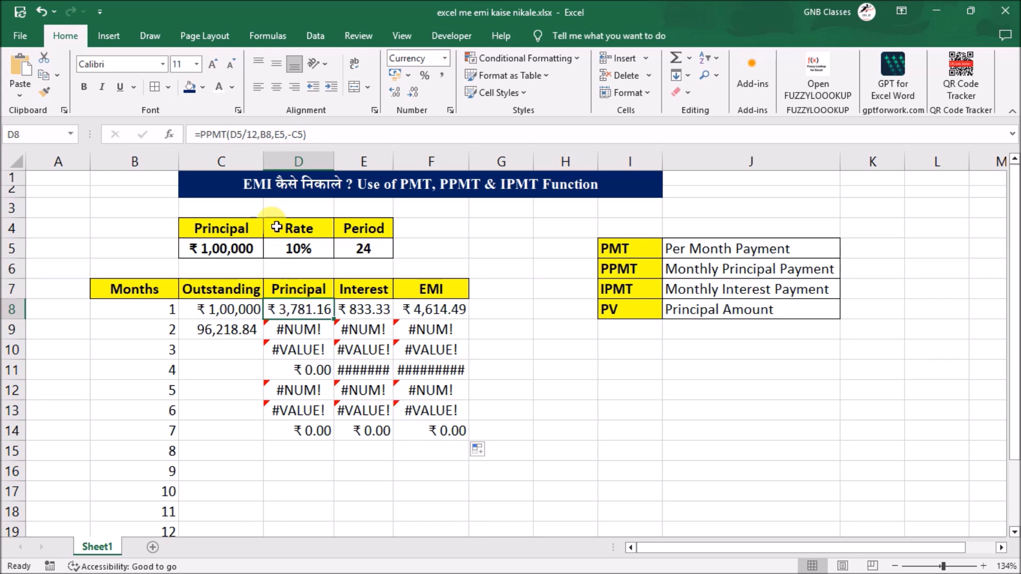
pyautogui.click(296, 332)
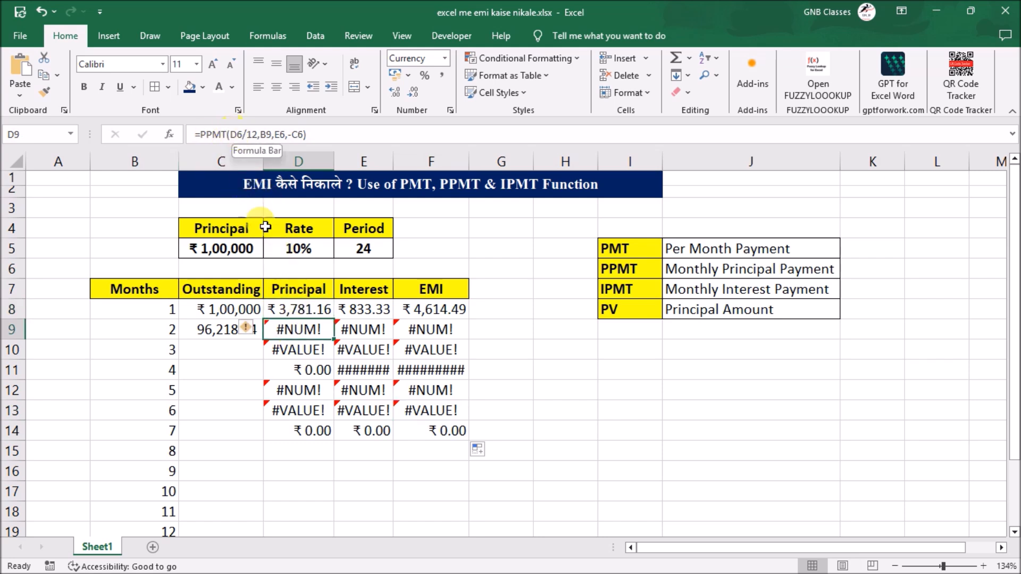
pyautogui.click(237, 248)
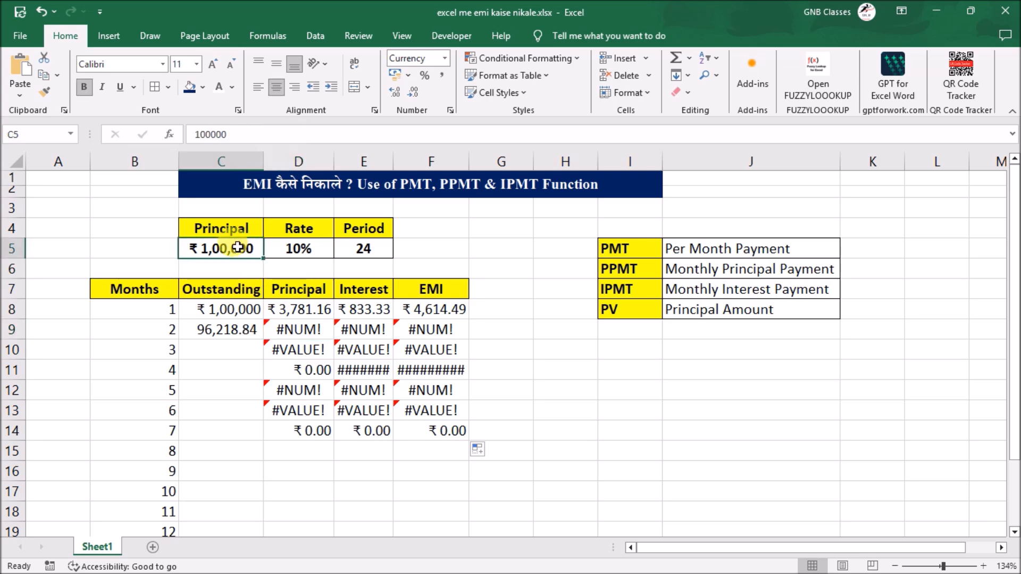
pyautogui.click(288, 303)
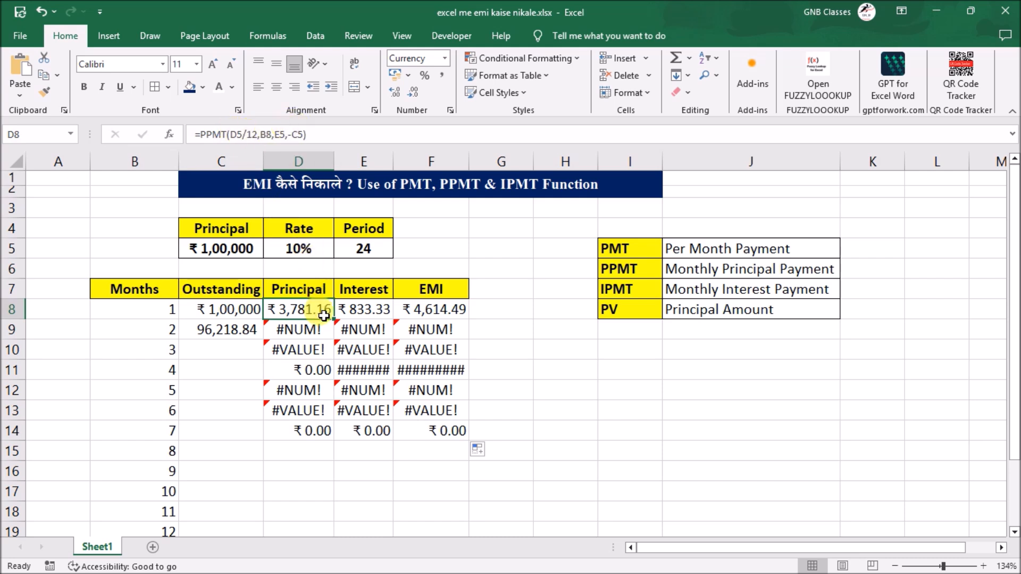
pyautogui.click(239, 249)
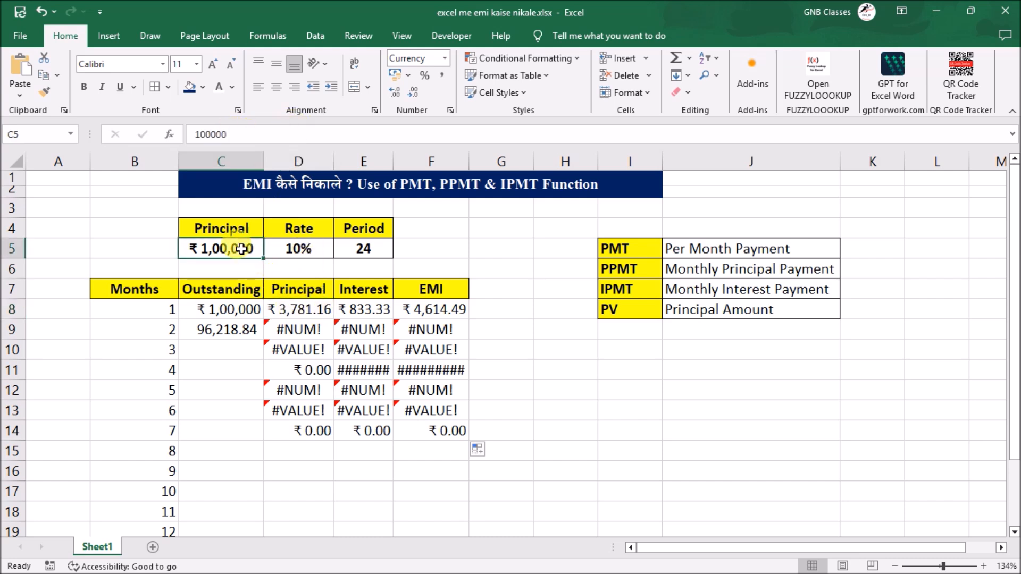
pyautogui.click(299, 249)
pyautogui.click(361, 249)
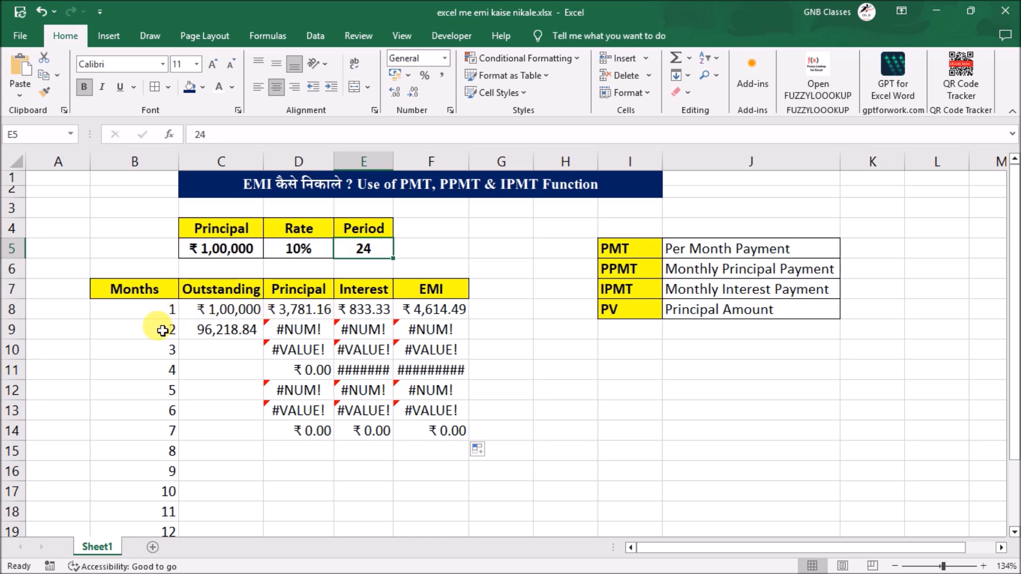
pyautogui.click(307, 307)
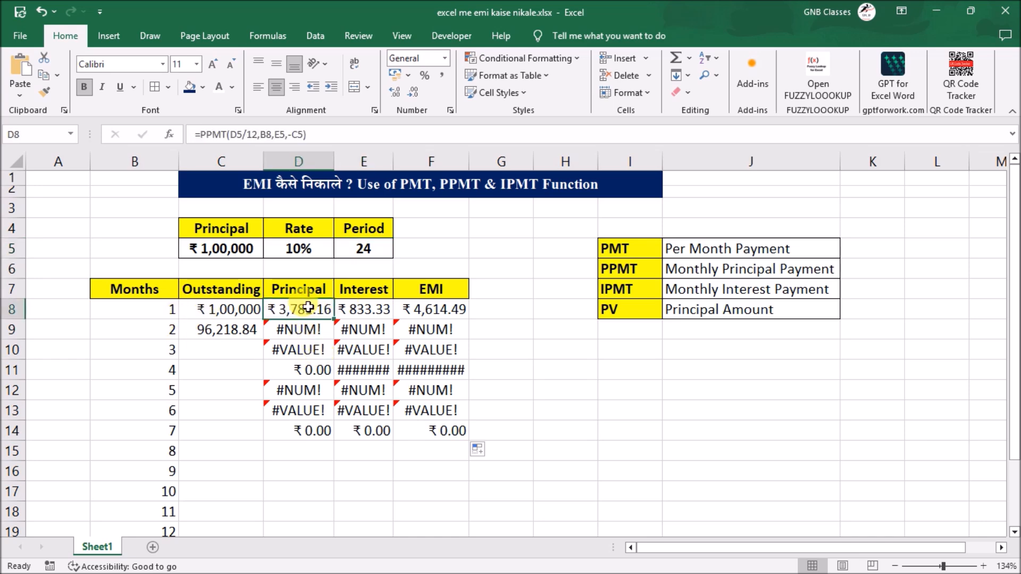
# - Clear the incorrectly filled Principal, Interest and EMI cells in D9:F15
pyautogui.moveTo(298, 328); pyautogui.dragTo(447, 451)
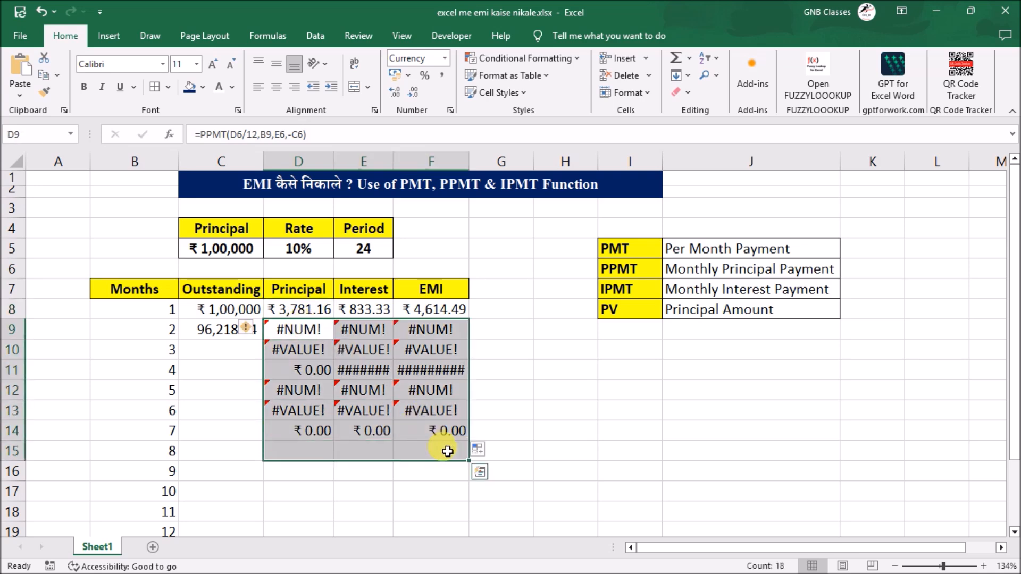
pyautogui.press('Delete')
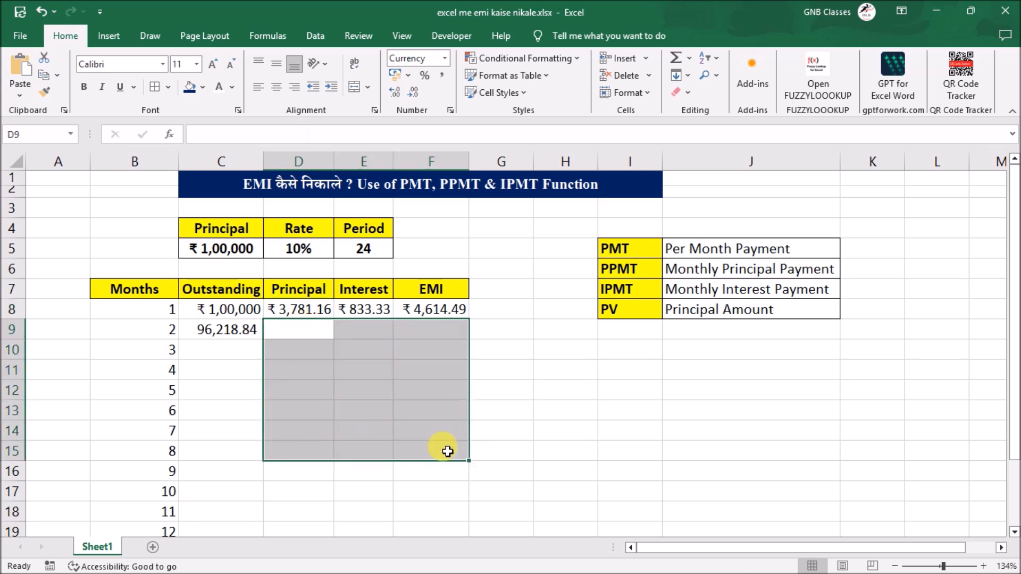
# - Make the rate, period and principal references absolute in the D8 formula: =PPMT($D$5/12,B8,$E$5,-$C$5)
pyautogui.click(314, 308)
pyautogui.doubleClick(315, 307)
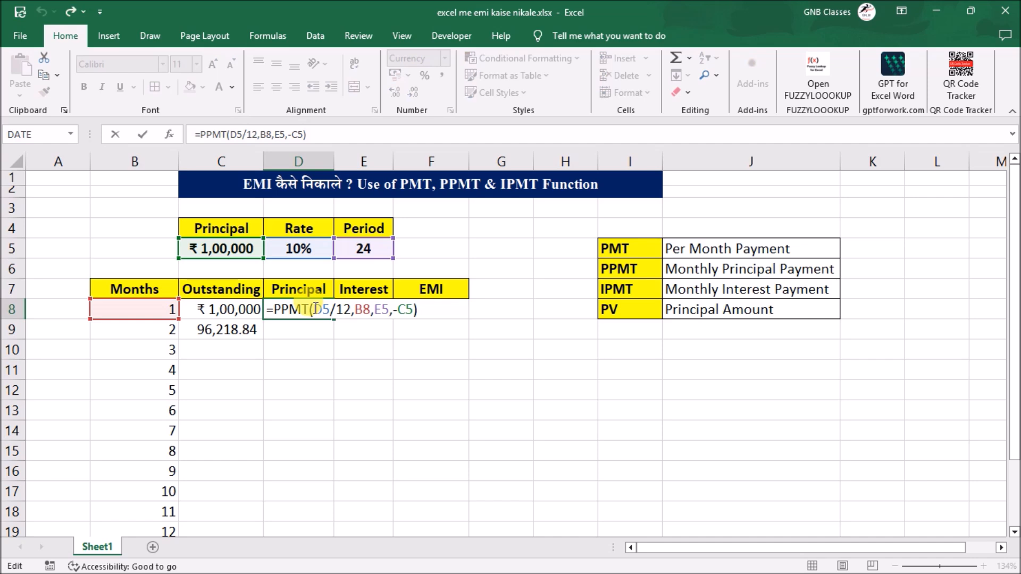
pyautogui.click(318, 310)
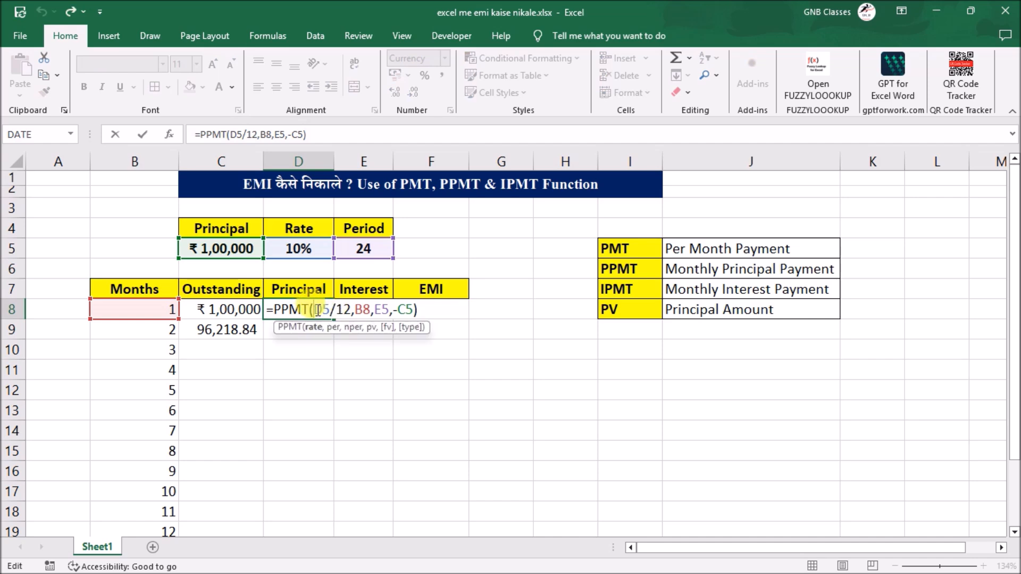
pyautogui.moveTo(318, 310); pyautogui.dragTo(330, 310)
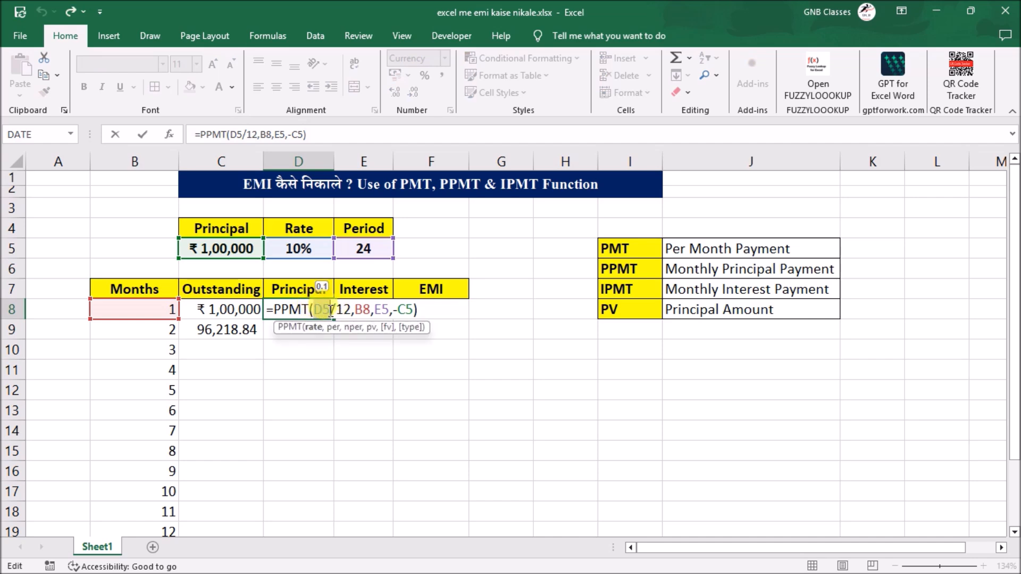
pyautogui.press('F4')
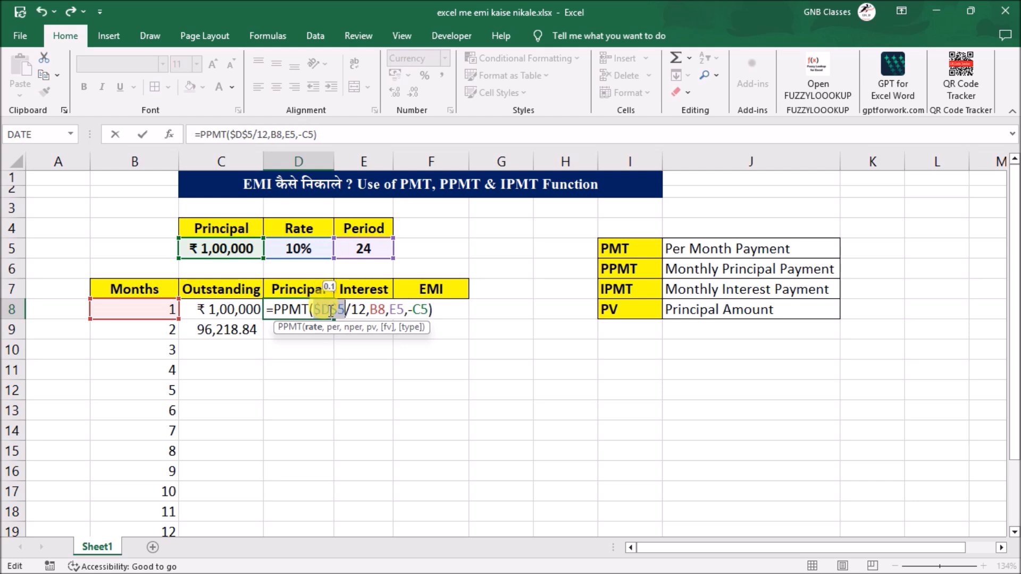
pyautogui.click(376, 310)
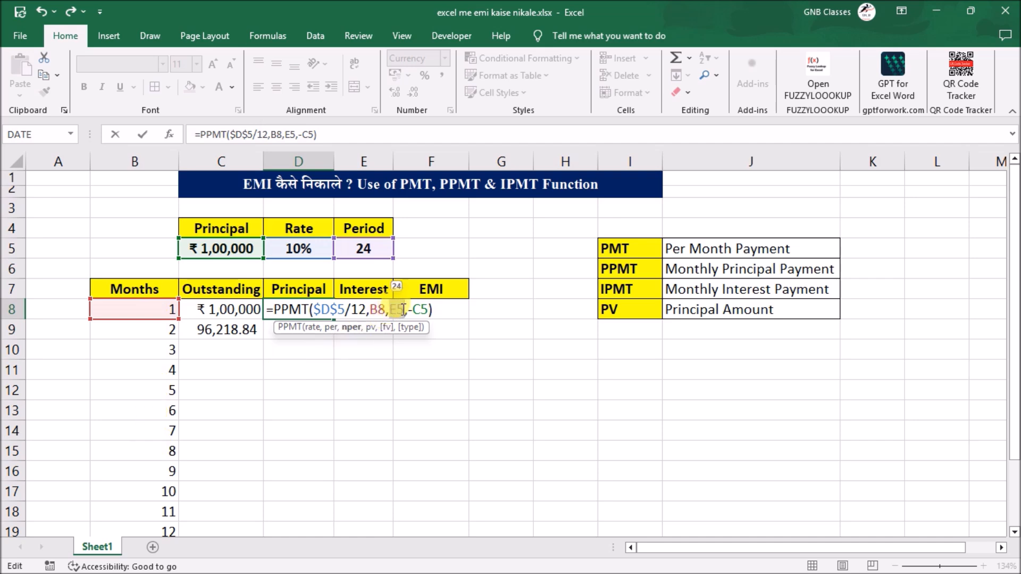
pyautogui.press('F4')
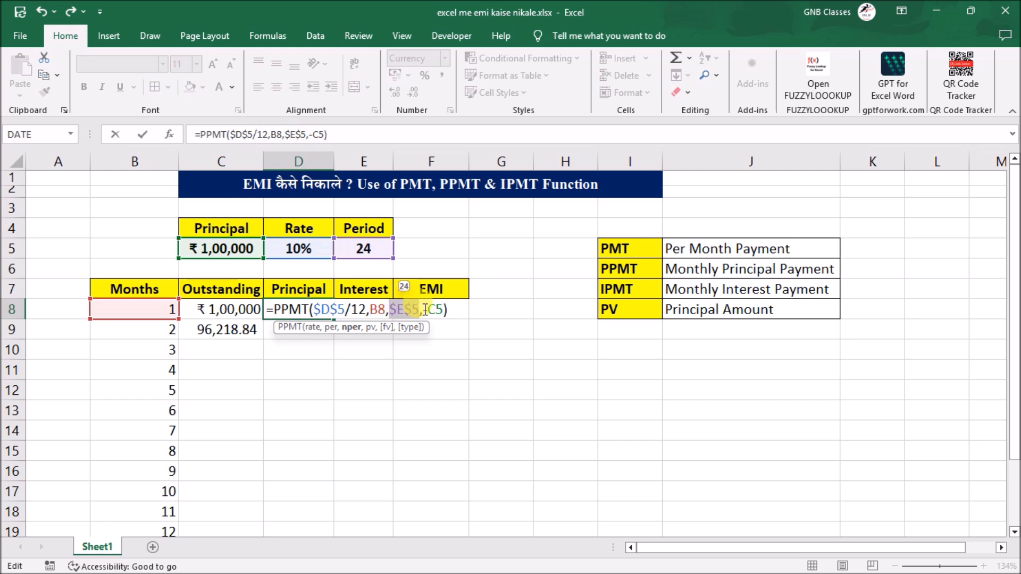
pyautogui.moveTo(428, 310); pyautogui.dragTo(444, 309)
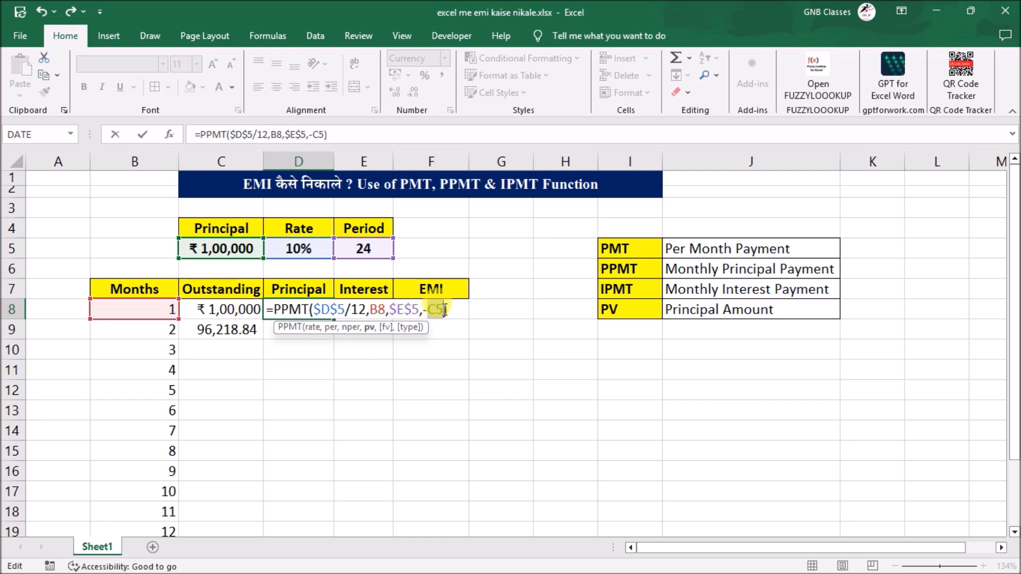
pyautogui.press('F4')
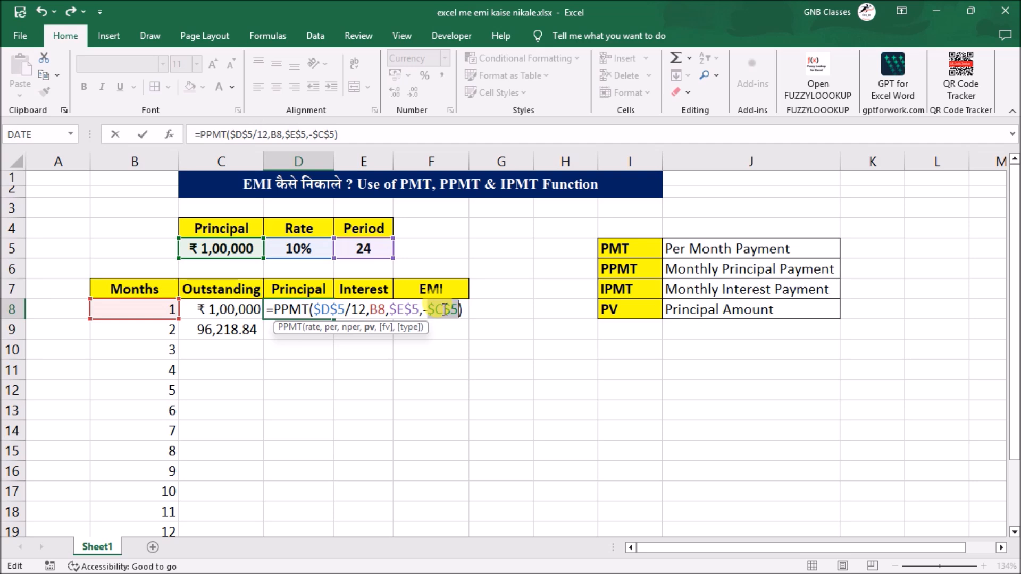
pyautogui.press('Return')
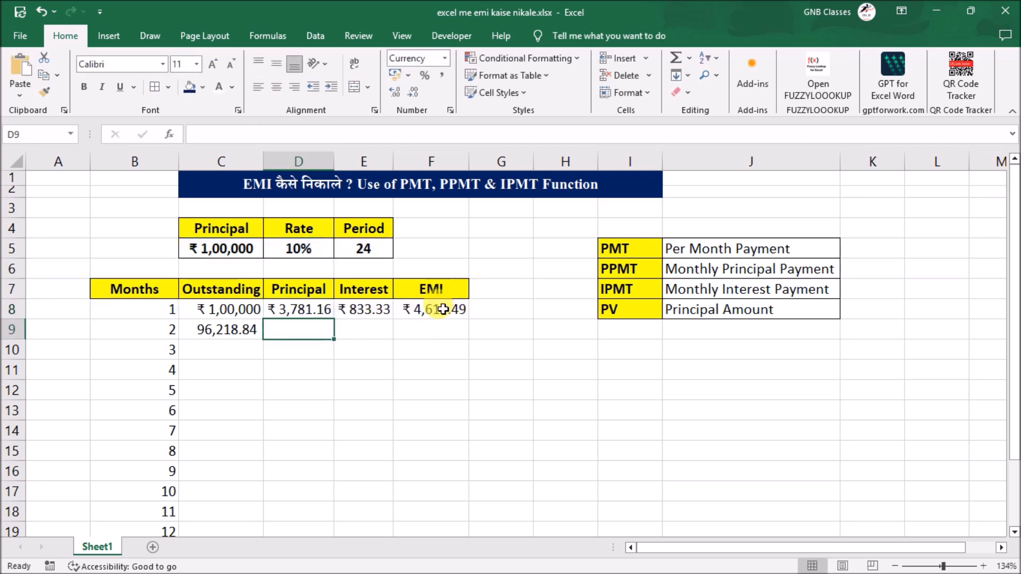
# - Fill the Principal formula from D8 and the Outstanding formula from C9 down through row 17
pyautogui.click(326, 311)
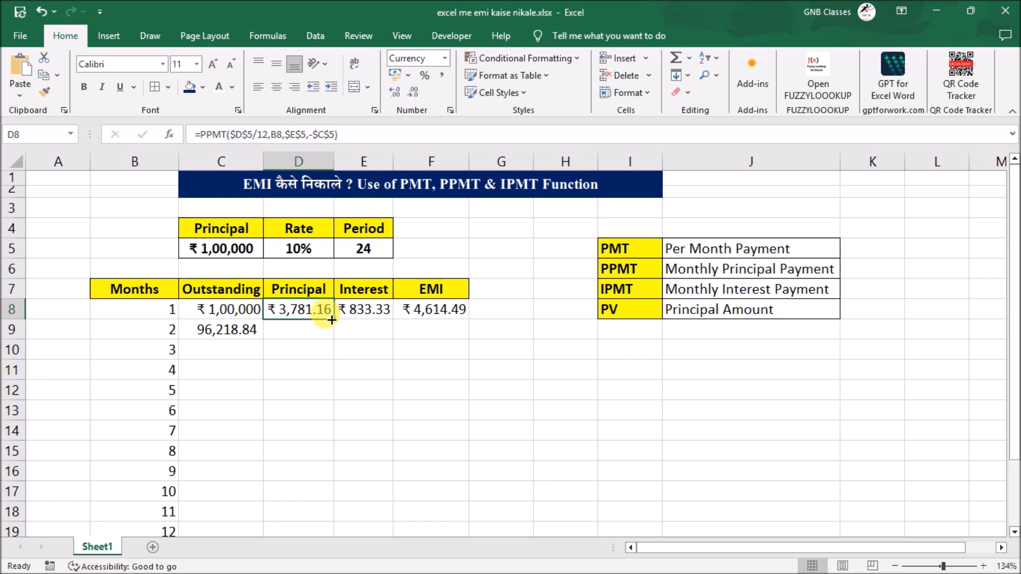
pyautogui.moveTo(332, 320); pyautogui.dragTo(338, 513)
pyautogui.click(224, 331)
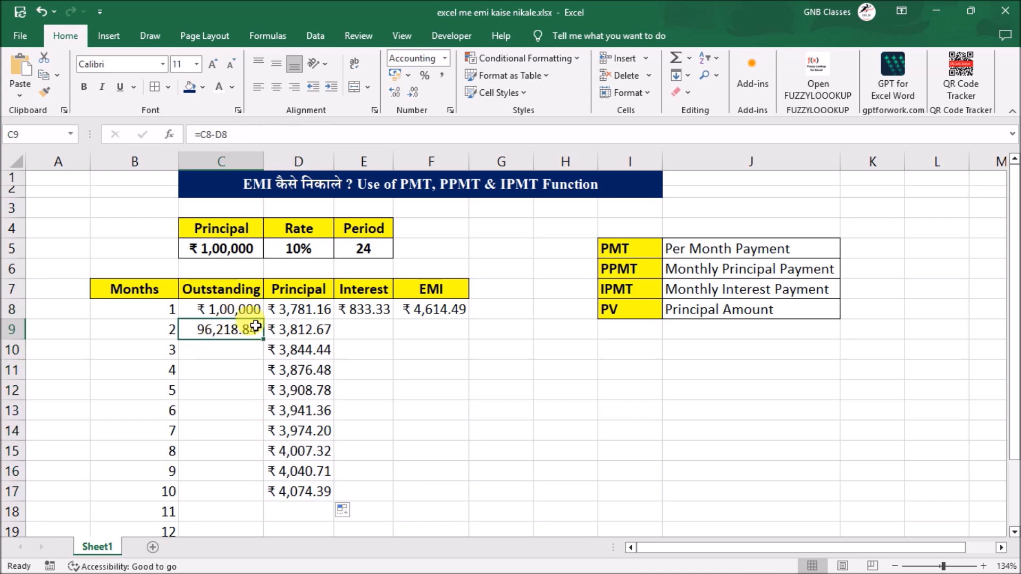
pyautogui.moveTo(264, 339); pyautogui.dragTo(245, 487)
pyautogui.click(394, 448)
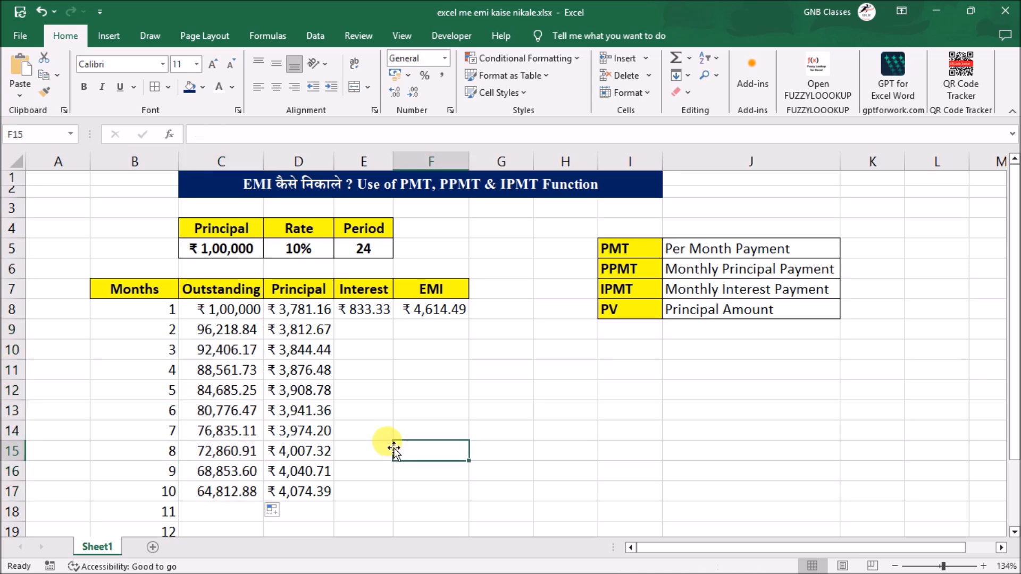
# - Change the E8 Interest formula to =IPMT($D$5/12,B8,$E$5,-$C$5) with absolute references and fill it down the months
pyautogui.click(373, 329)
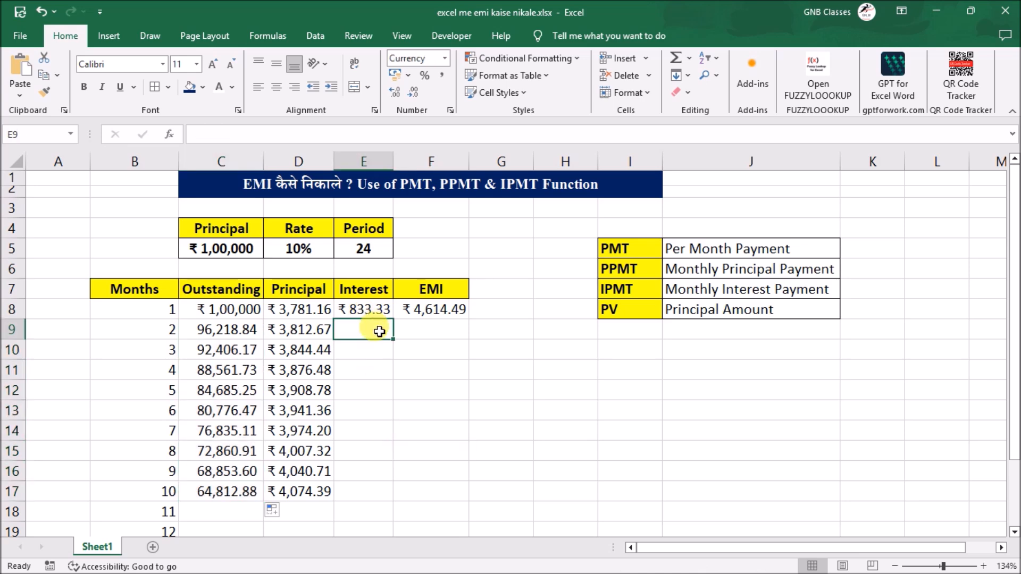
pyautogui.click(374, 314)
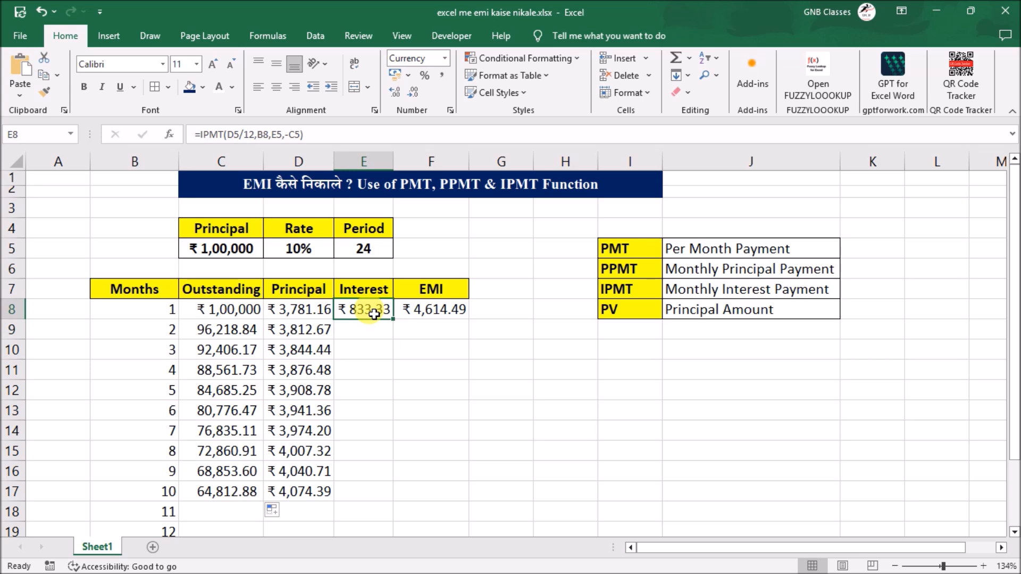
pyautogui.doubleClick(375, 313)
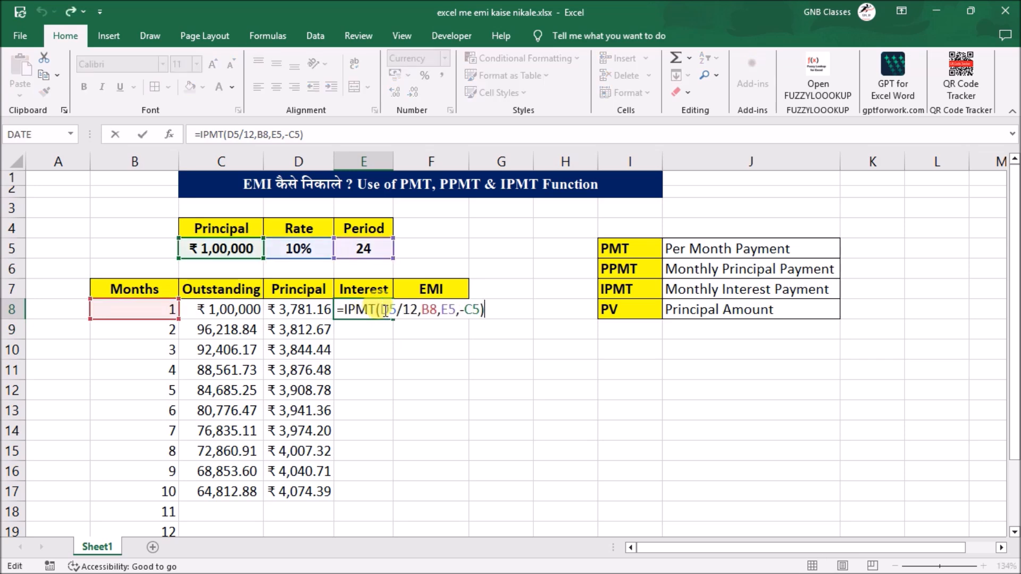
pyautogui.press('F4')
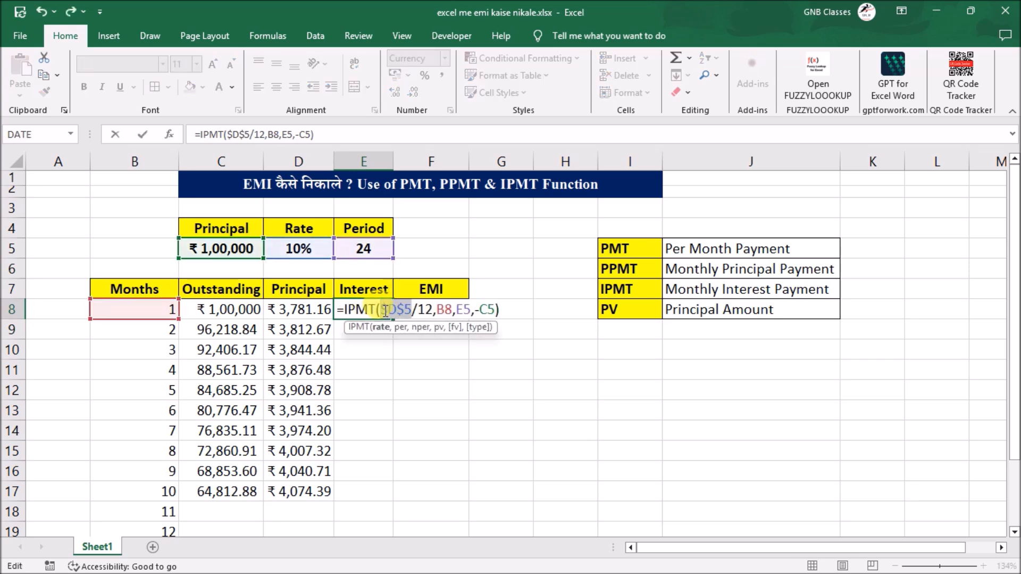
pyautogui.doubleClick(466, 310)
pyautogui.press('F4')
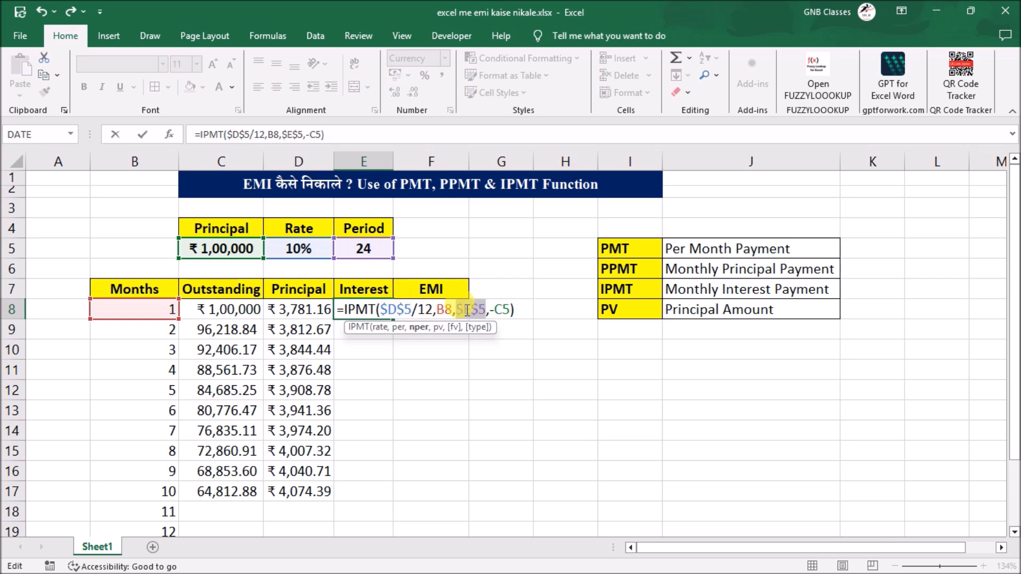
pyautogui.doubleClick(503, 310)
pyautogui.press('F4')
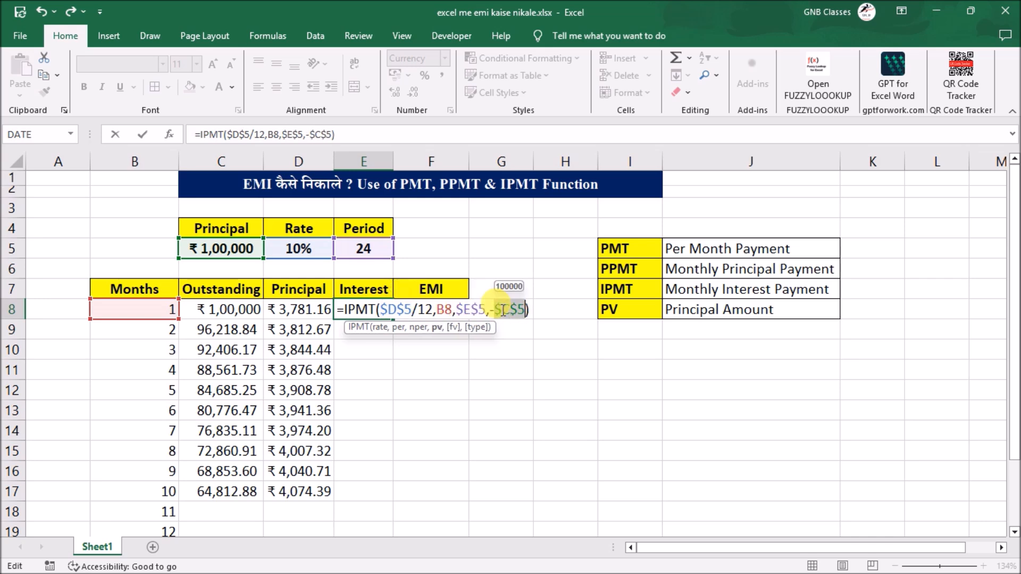
pyautogui.press('Return')
pyautogui.click(378, 306)
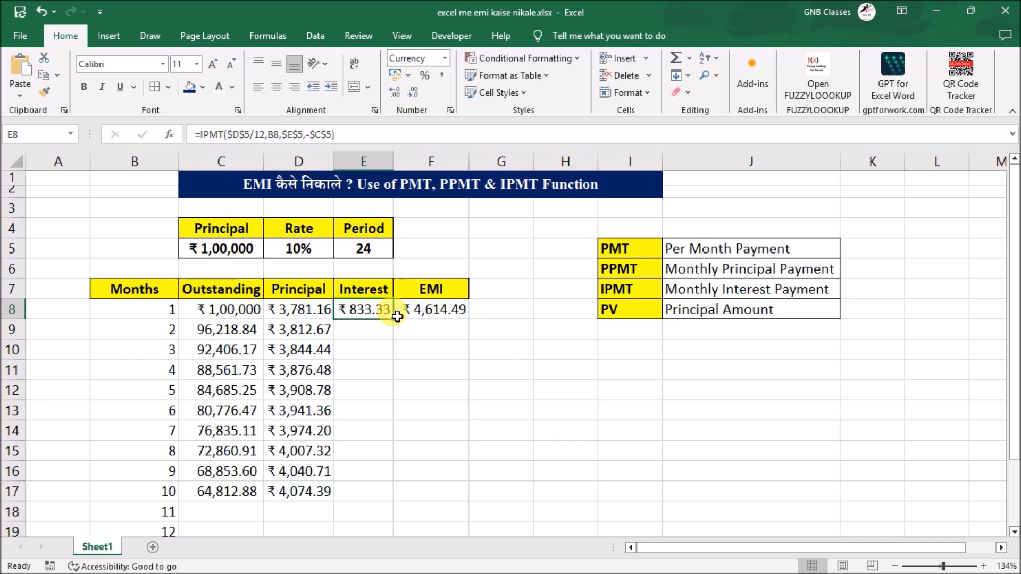
pyautogui.doubleClick(392, 319)
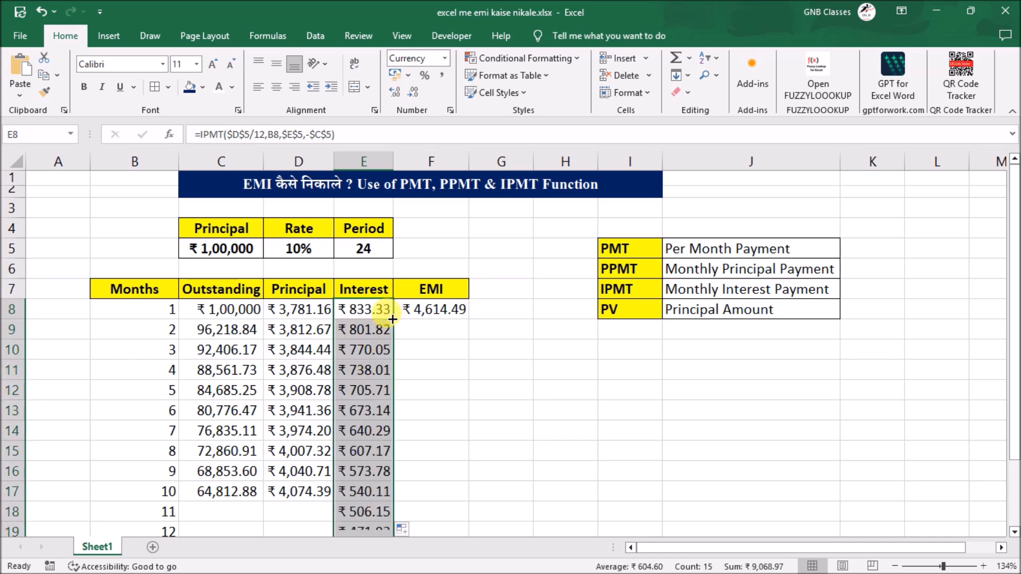
# - Change the F8 EMI formula to =PMT($D$5/12,$E$5,-$C$5) with absolute references and fill it down the months
pyautogui.click(446, 309)
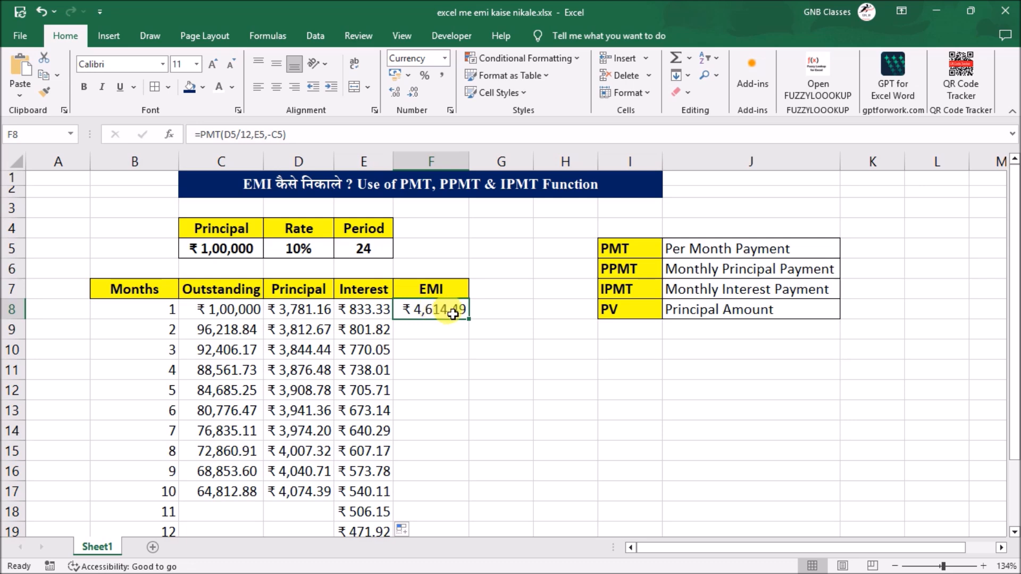
pyautogui.doubleClick(452, 314)
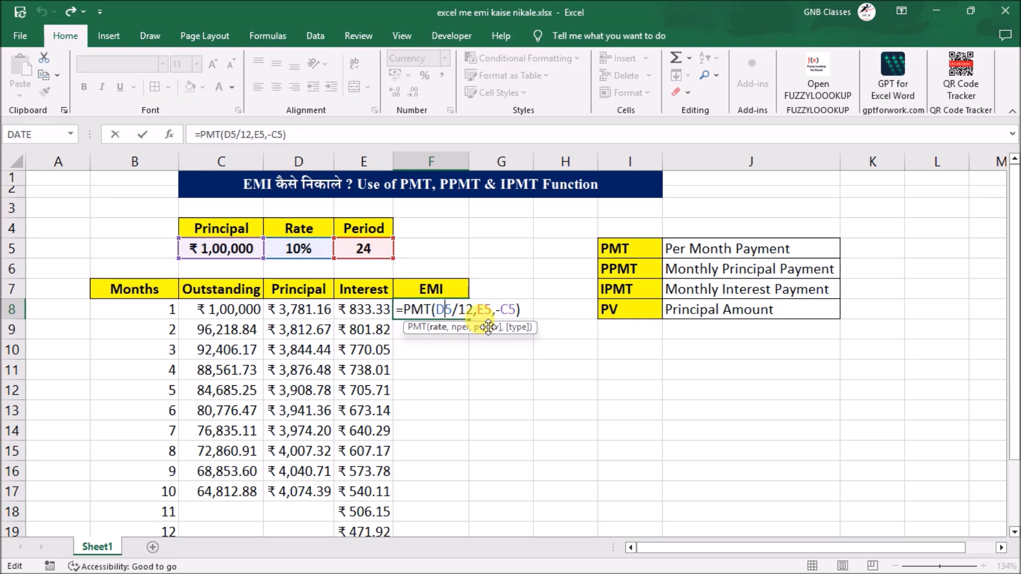
pyautogui.press('F4')
pyautogui.click(498, 312)
pyautogui.press('F4')
pyautogui.click(536, 311)
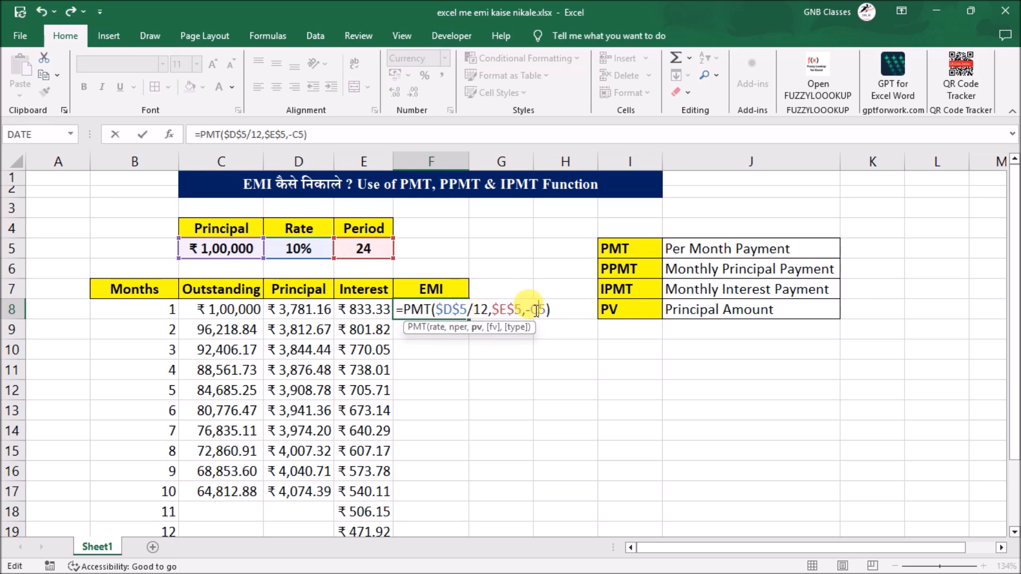
pyautogui.press('F4')
pyautogui.press('Return')
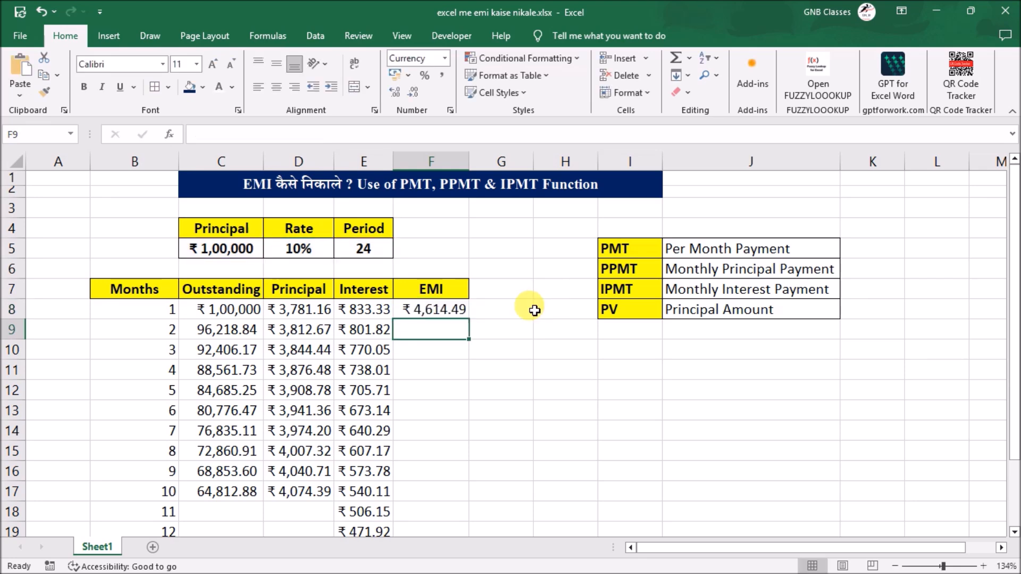
pyautogui.click(461, 313)
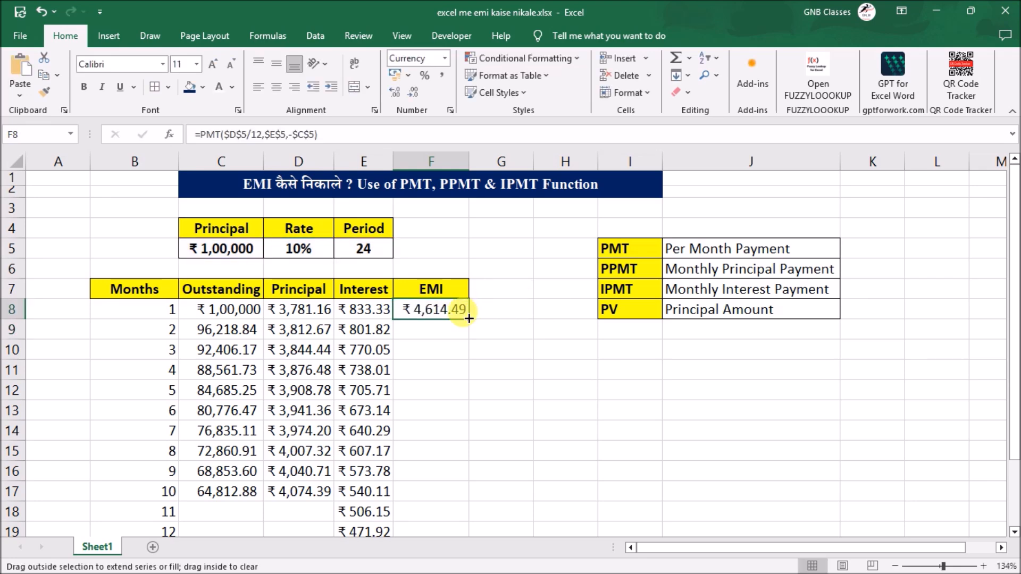
pyautogui.doubleClick(468, 318)
# - Fill the Outstanding and Principal formulas from row 17 down through row 22
pyautogui.moveTo(261, 488); pyautogui.dragTo(330, 496)
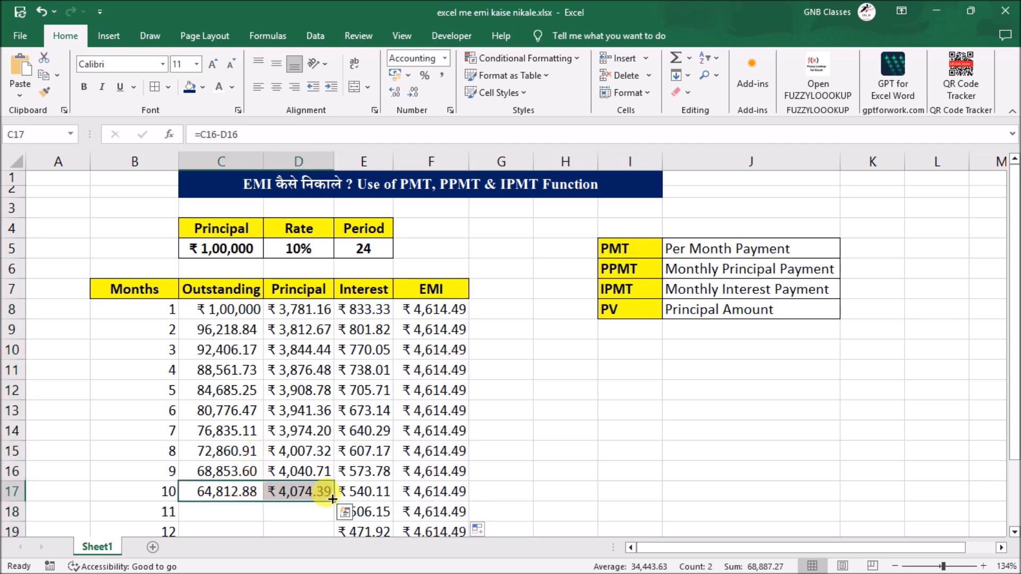
pyautogui.doubleClick(332, 499)
pyautogui.scroll(-3, 381, 382)
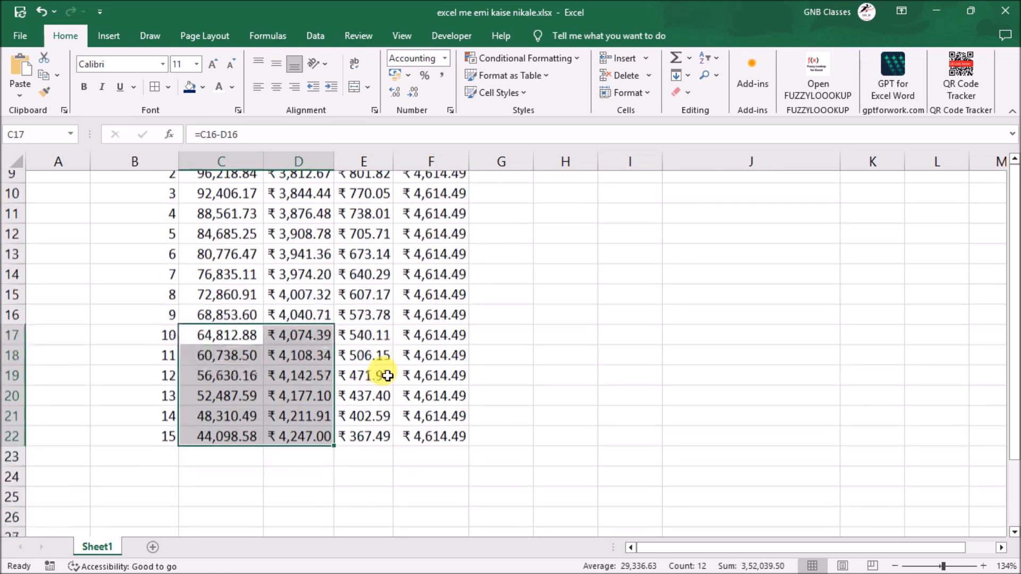
pyautogui.scroll(3, 358, 333)
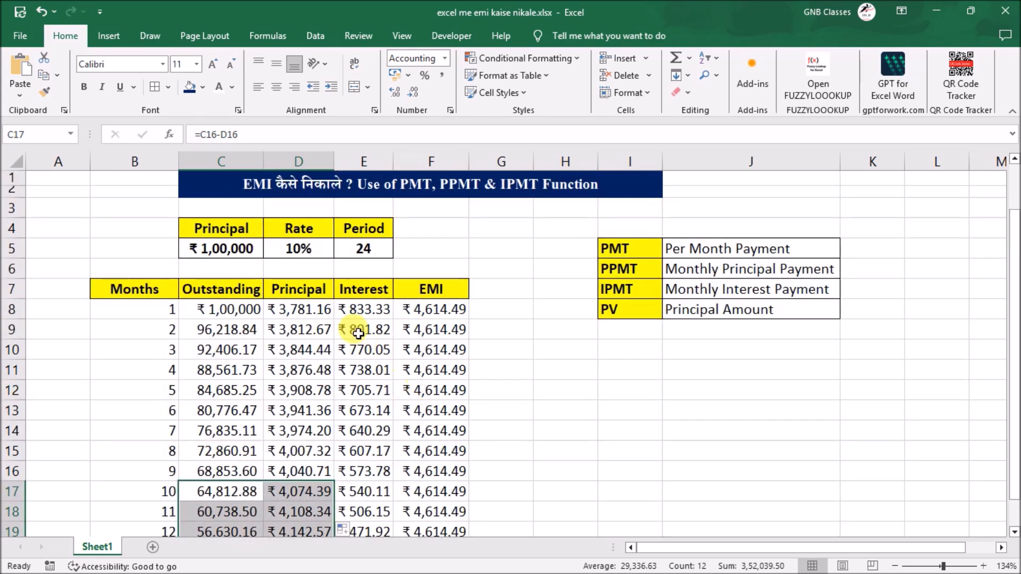
pyautogui.scroll(-1, 376, 372)
pyautogui.click(323, 360)
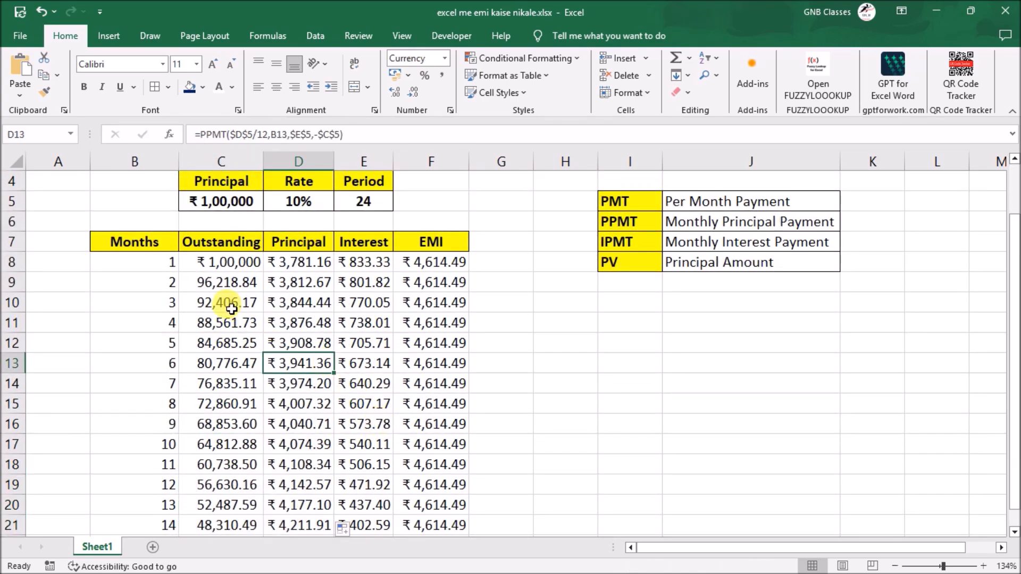
pyautogui.click(226, 267)
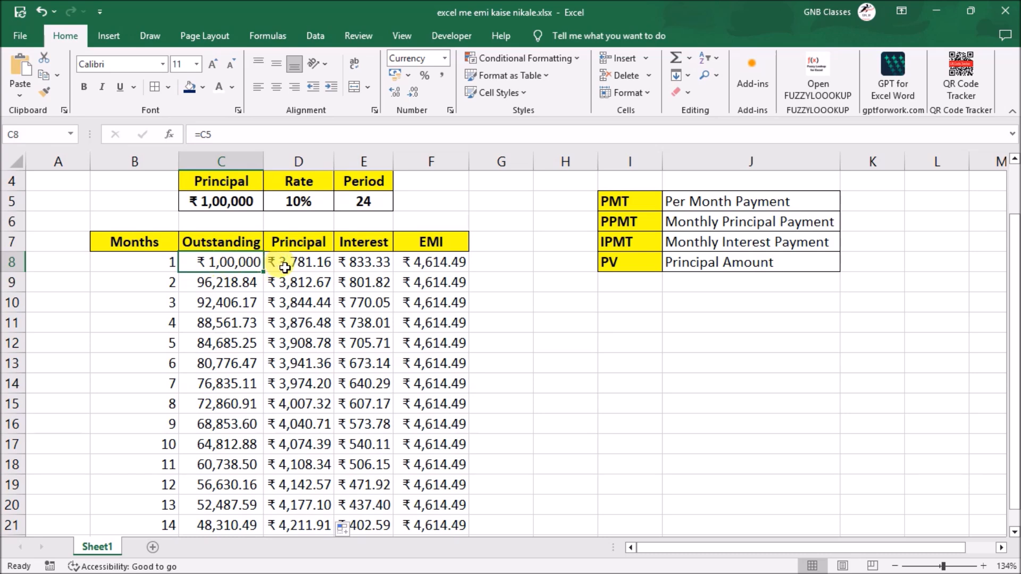
pyautogui.click(226, 282)
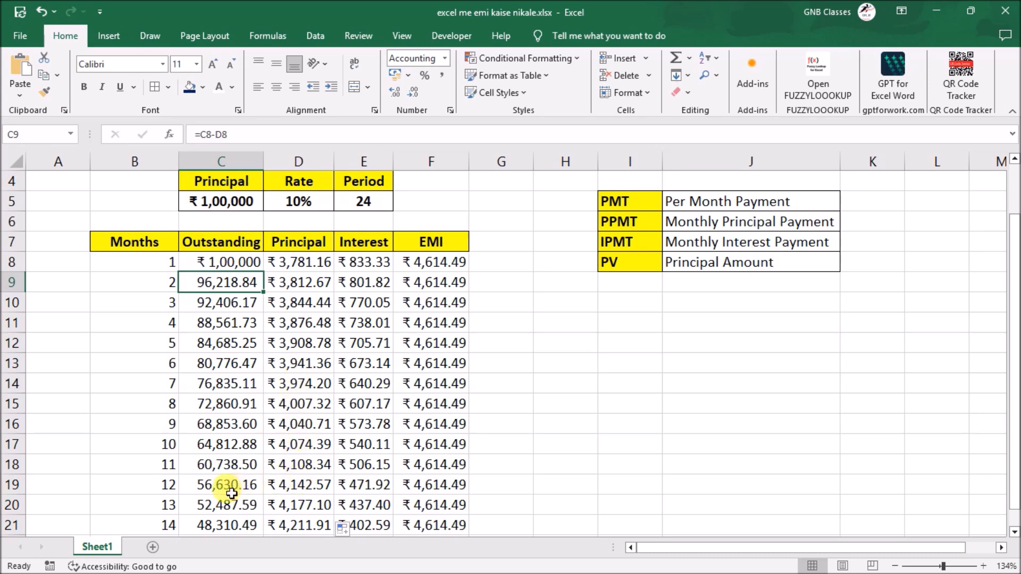
# - Extend the month numbers to 24 and fill the Outstanding, Principal, Interest and EMI formulas down through row 31
pyautogui.scroll(-1, 228, 487)
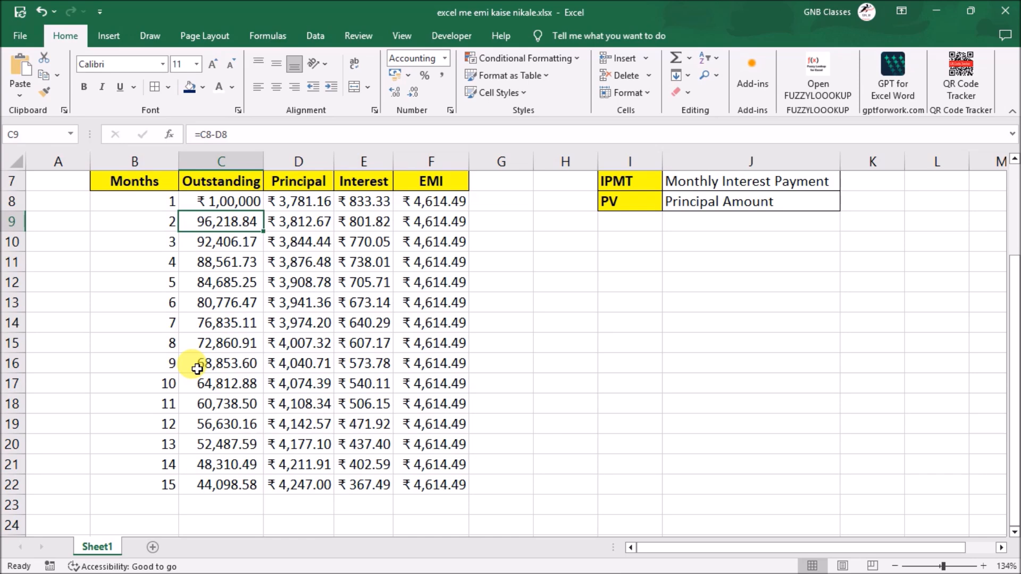
pyautogui.scroll(-1, 196, 368)
pyautogui.moveTo(151, 363); pyautogui.dragTo(159, 342)
pyautogui.scroll(3, 241, 299)
pyautogui.moveTo(222, 344); pyautogui.dragTo(434, 363)
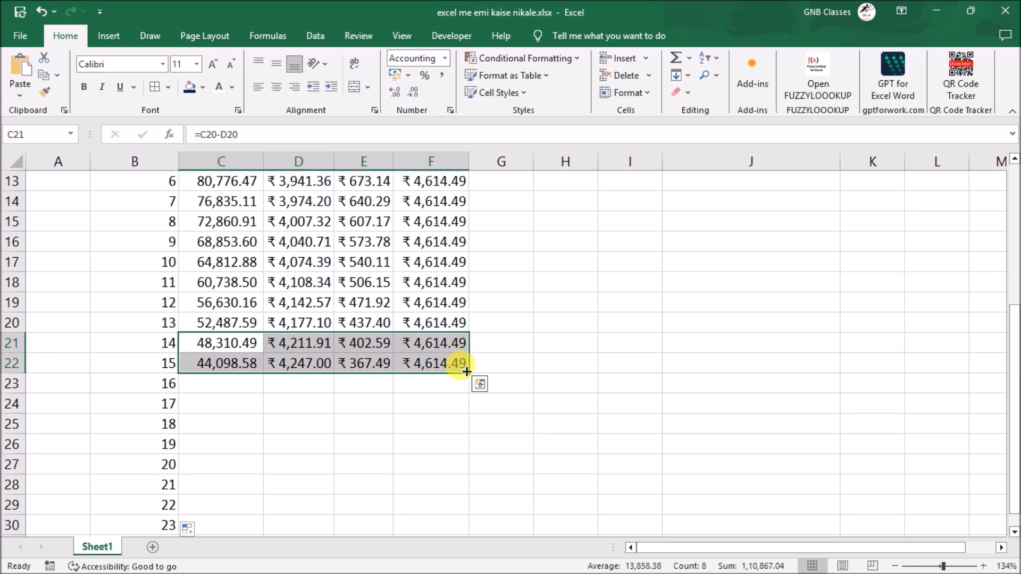
pyautogui.doubleClick(467, 372)
pyautogui.scroll(-2, 460, 366)
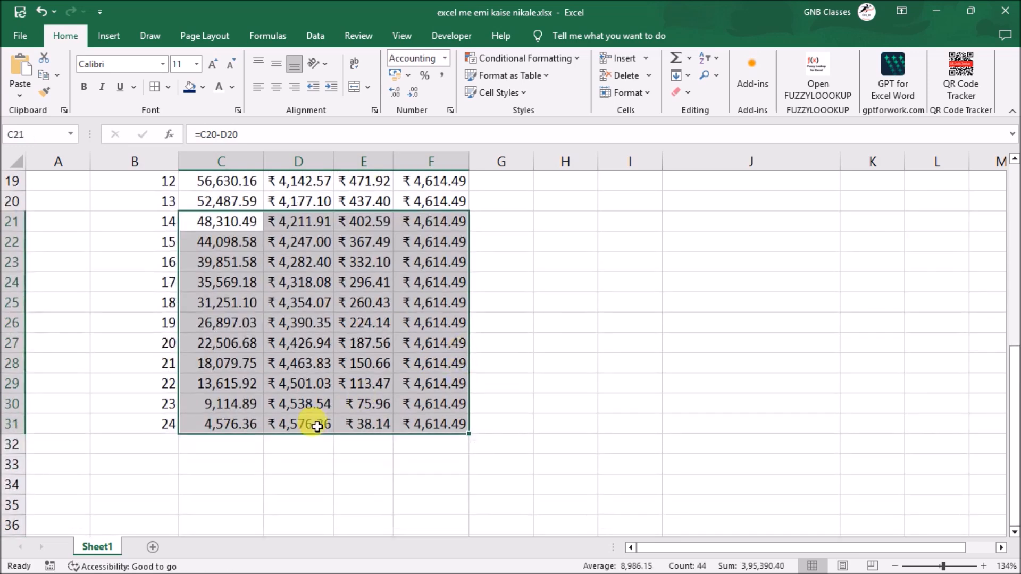
# - Compare the outstanding balance, interest and EMI of the first months with those of month 24
pyautogui.click(231, 428)
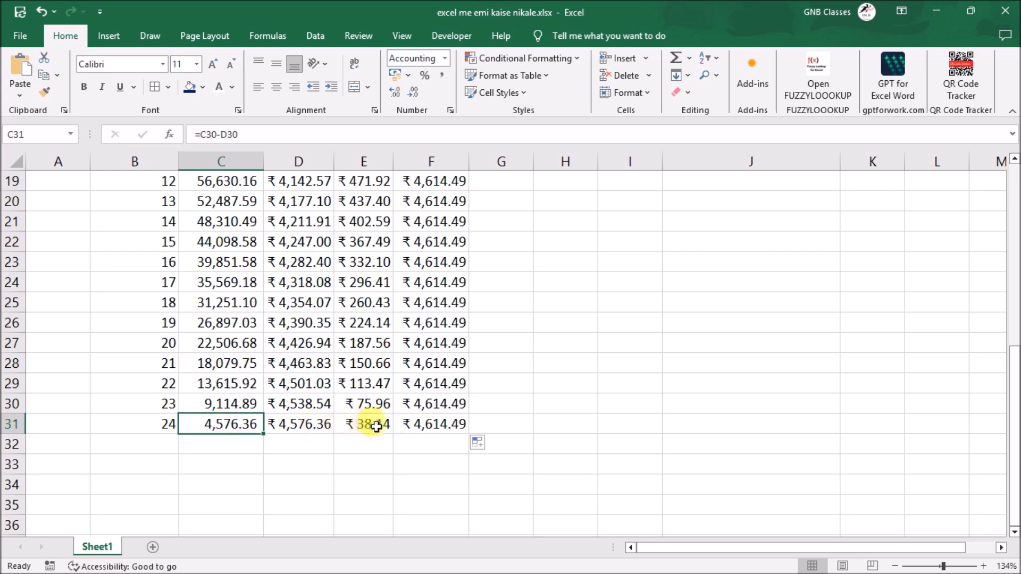
pyautogui.click(357, 425)
pyautogui.click(425, 424)
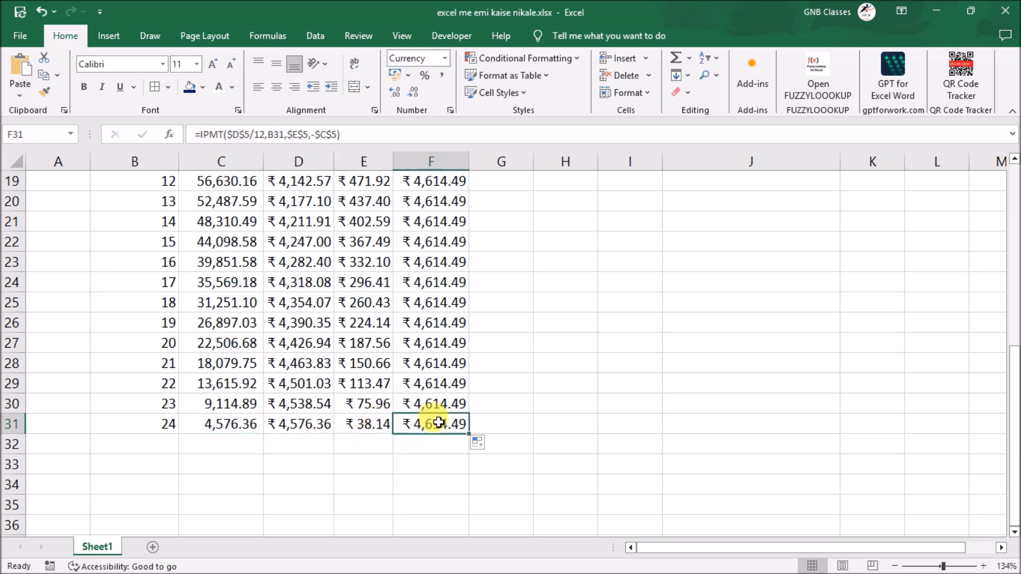
pyautogui.scroll(5, 372, 345)
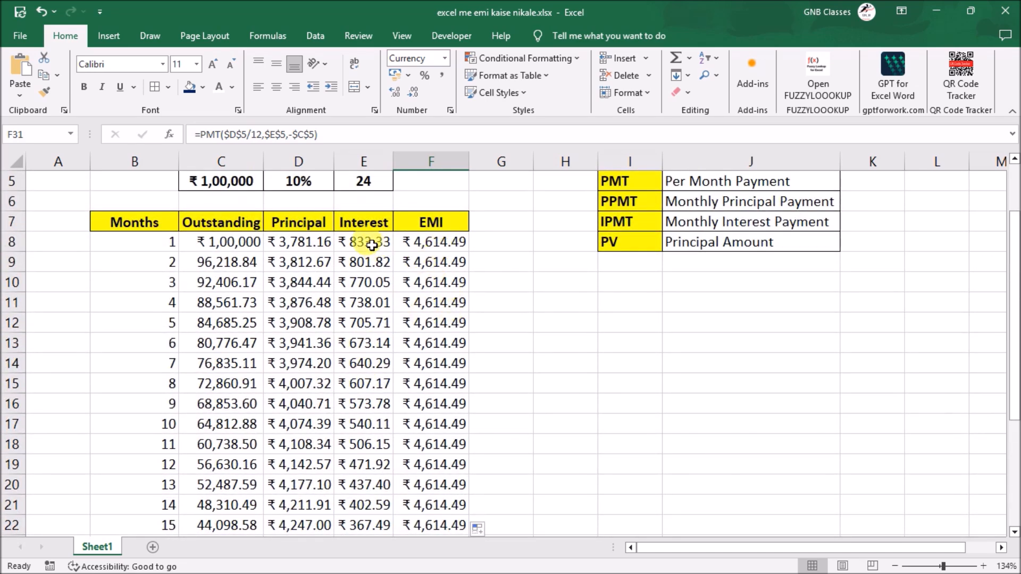
pyautogui.scroll(-4, 366, 373)
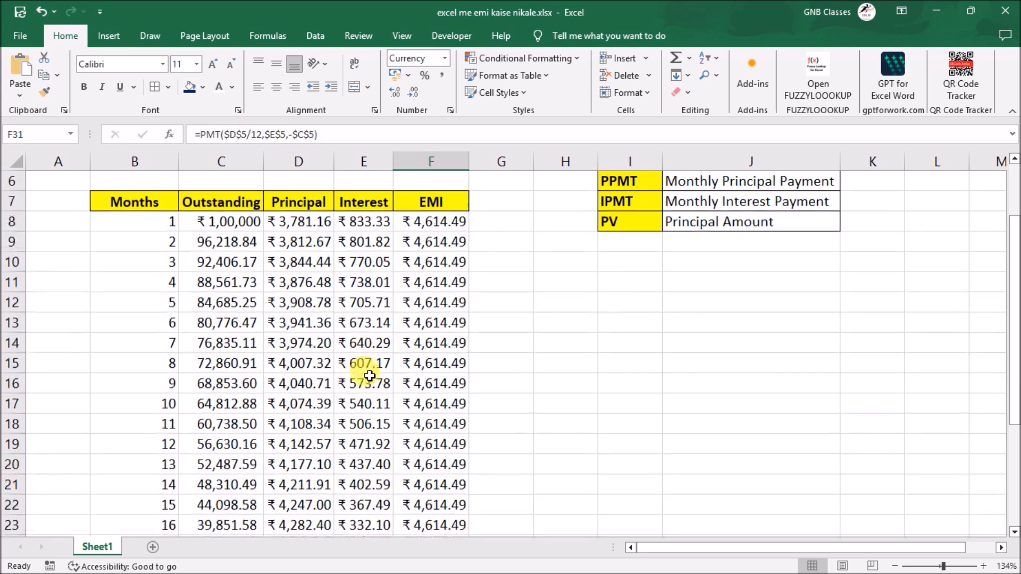
pyautogui.scroll(5, 367, 377)
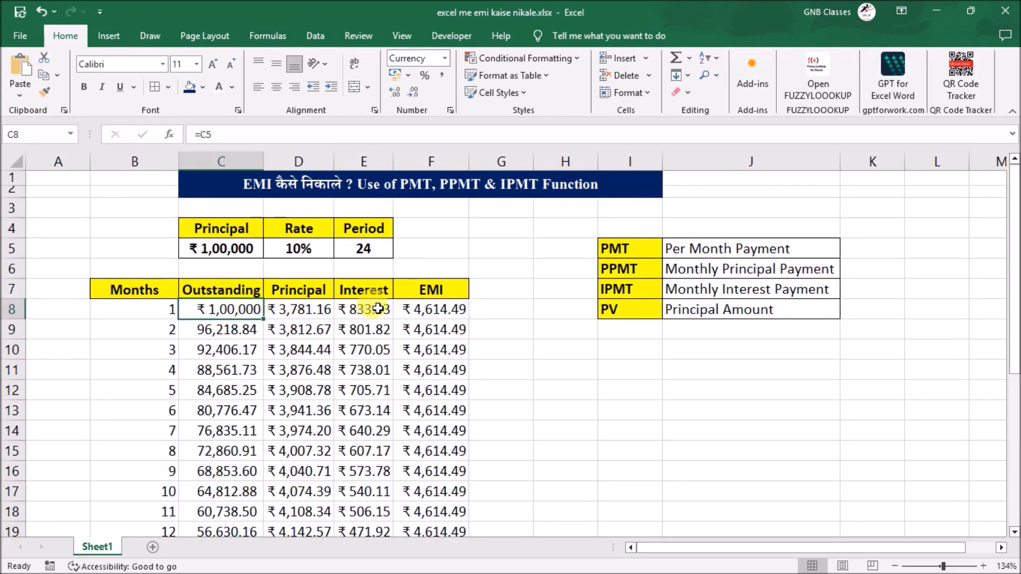
pyautogui.click(375, 309)
pyautogui.click(219, 326)
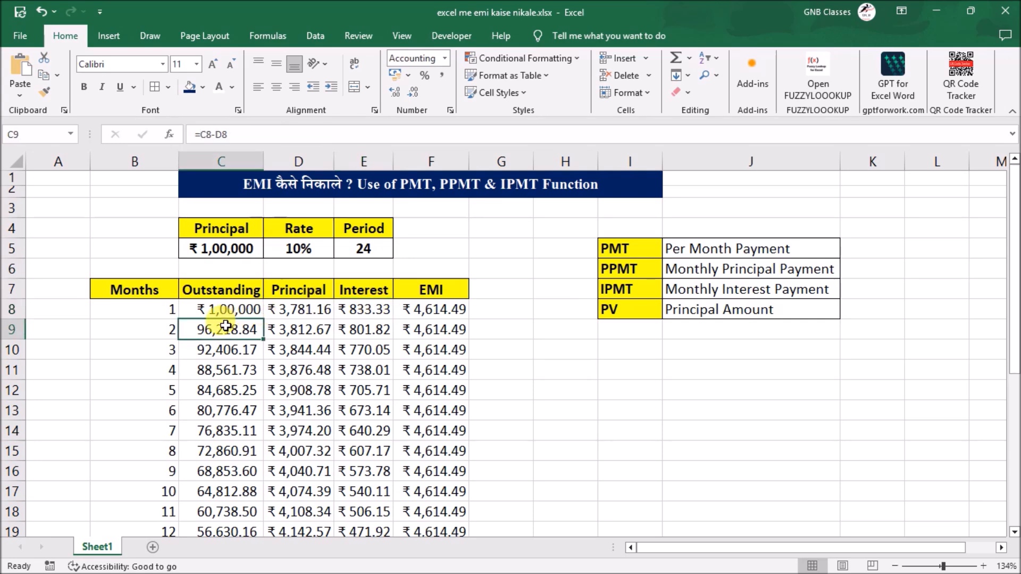
pyautogui.click(223, 411)
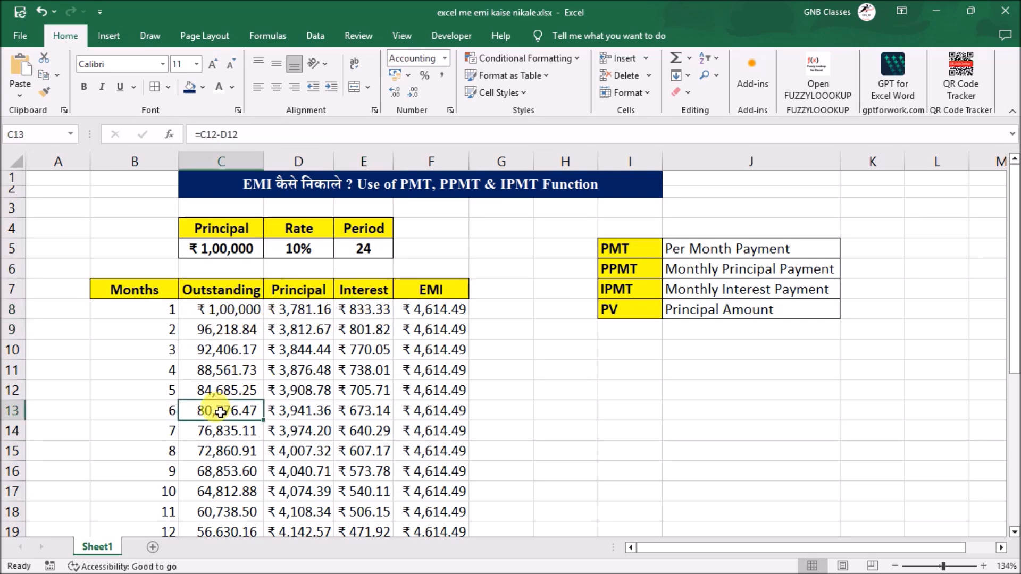
pyautogui.scroll(-4, 356, 420)
pyautogui.scroll(-2, 246, 474)
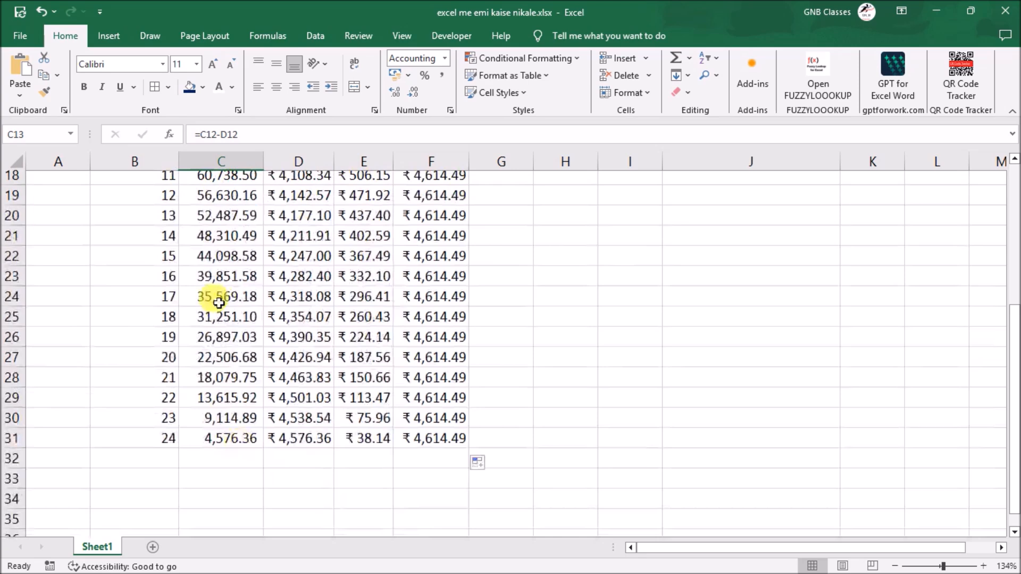
pyautogui.click(363, 443)
pyautogui.scroll(6, 412, 383)
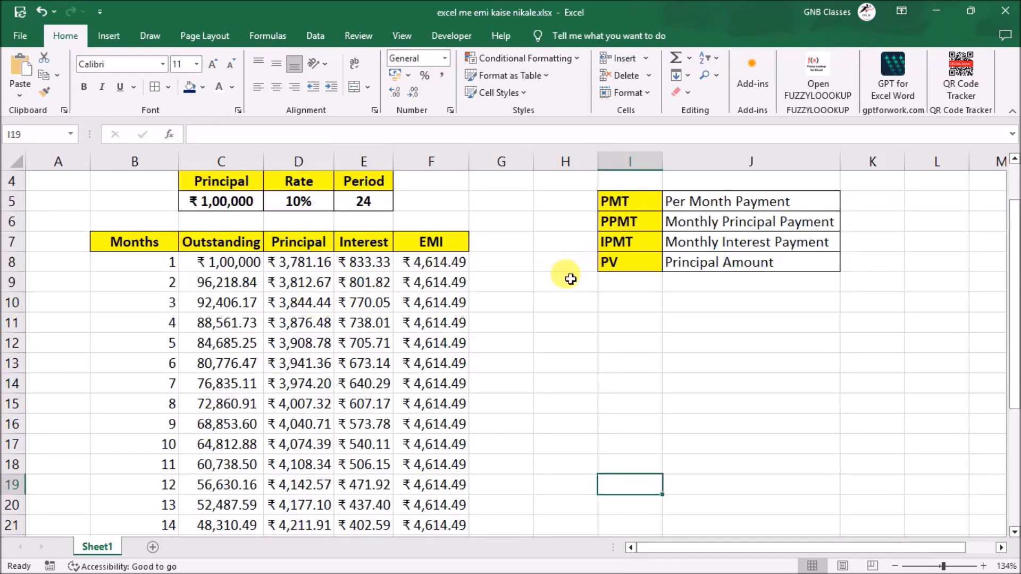
# - Change the loan principal in C5 to 50000
pyautogui.click(227, 211)
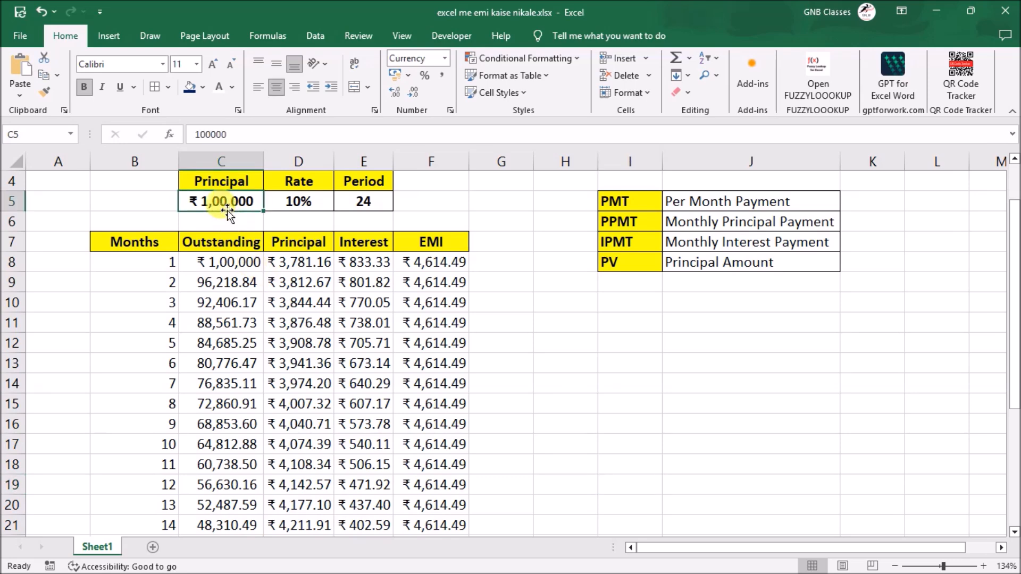
pyautogui.write('50,0')
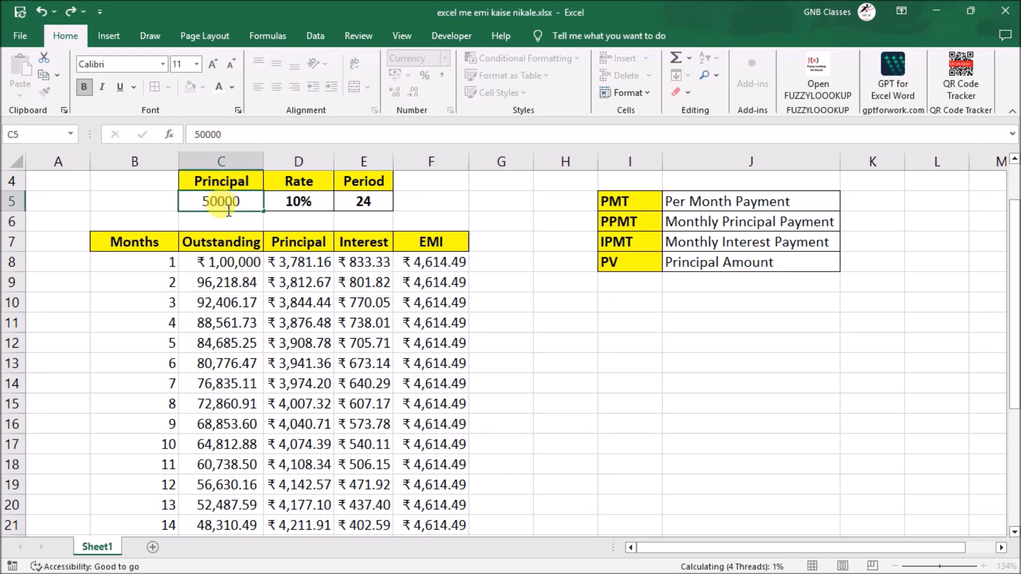
pyautogui.write('00')
pyautogui.press('Return')
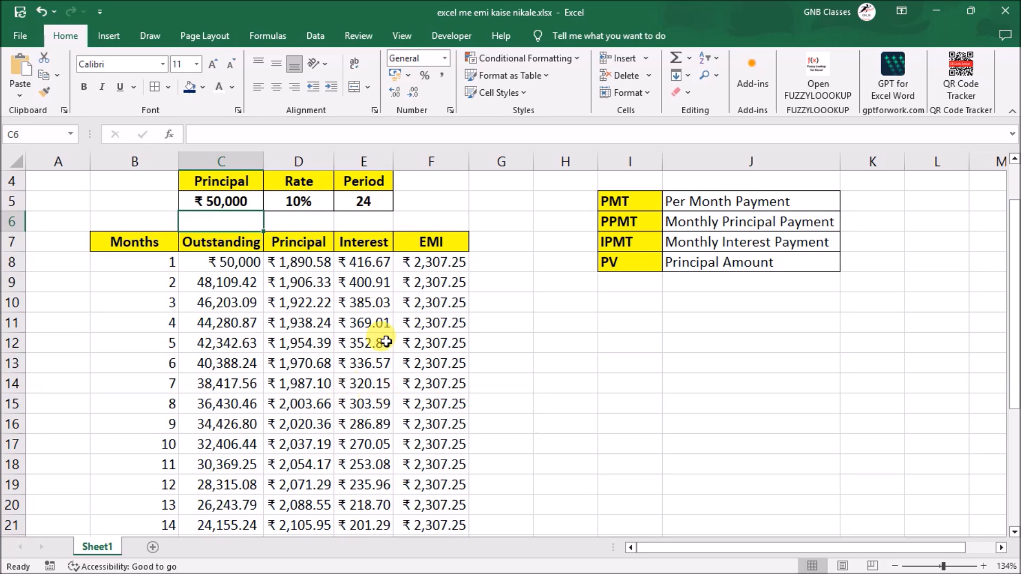
# - Set the loan rate in D5 to 12% and the period in E5 to 36
pyautogui.click(312, 203)
pyautogui.doubleClick(313, 204)
pyautogui.press('BackSpace')
pyautogui.press('BackSpace')
pyautogui.write('2%')
pyautogui.press('Return')
pyautogui.click(367, 200)
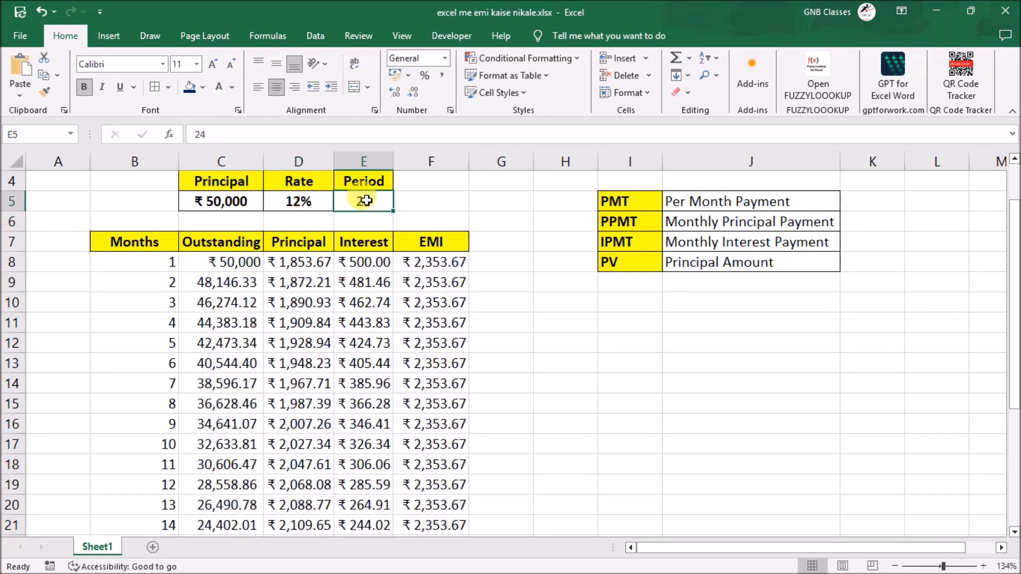
pyautogui.write('36')
pyautogui.press('Return')
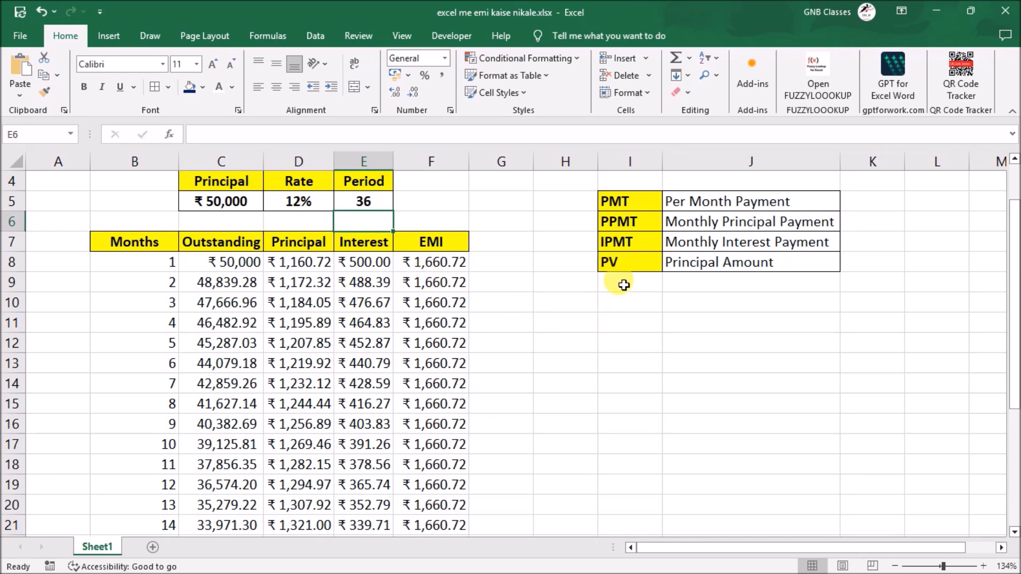
# - Enter 10% in H11 and 12 in I11, giving I11 the General number format
pyautogui.click(568, 316)
pyautogui.write('10')
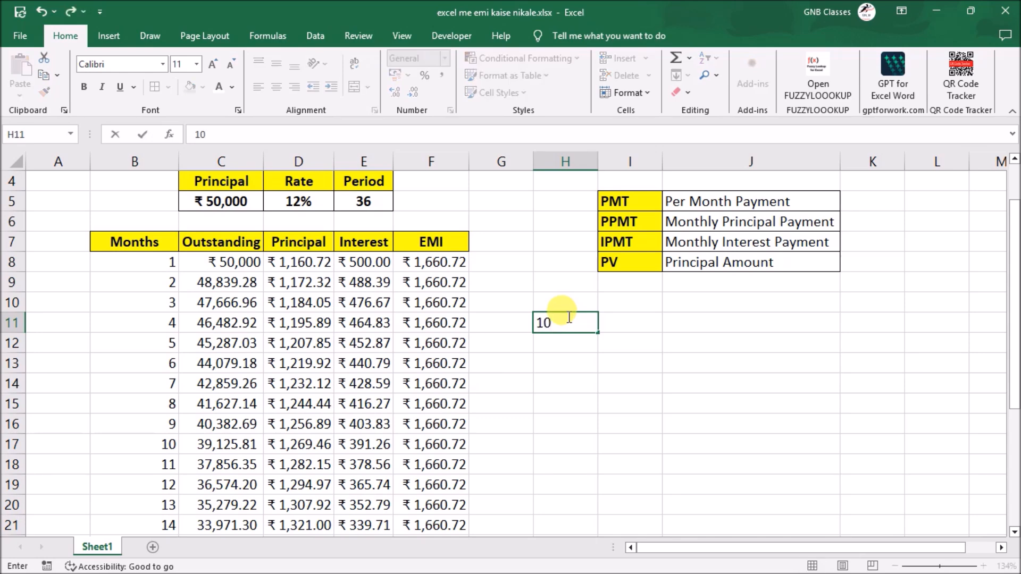
pyautogui.press('Tab')
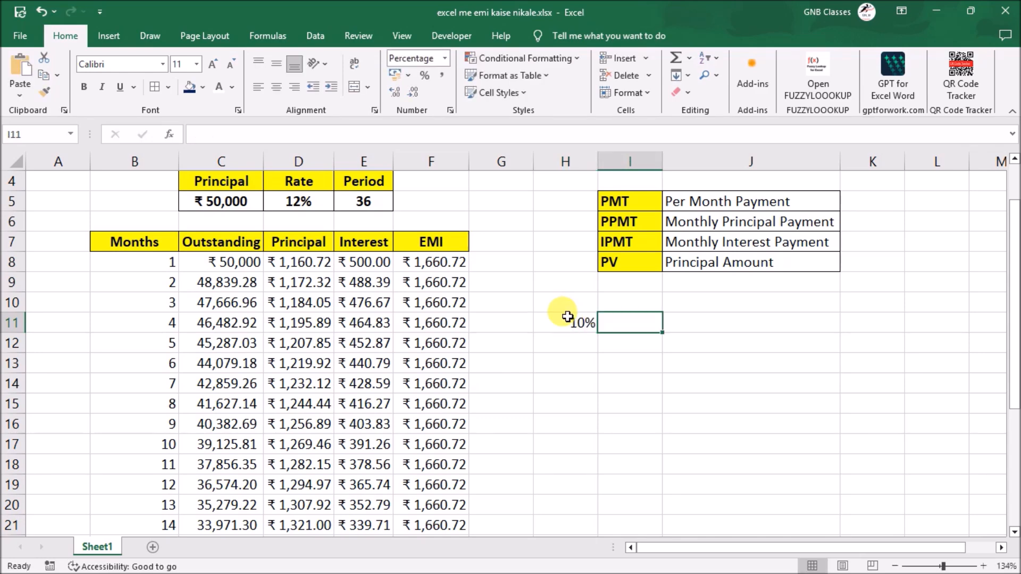
pyautogui.write('12')
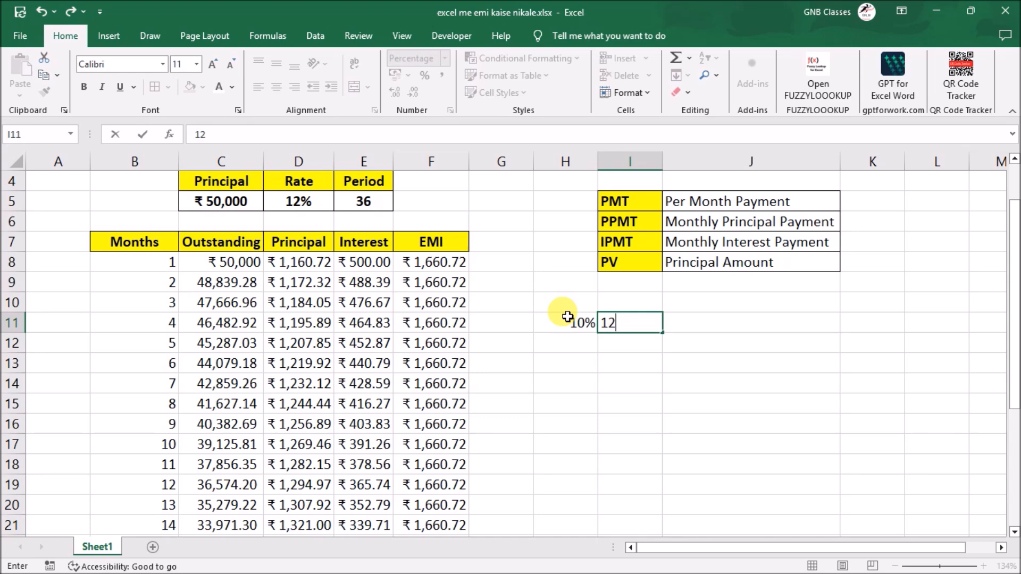
pyautogui.press('Return')
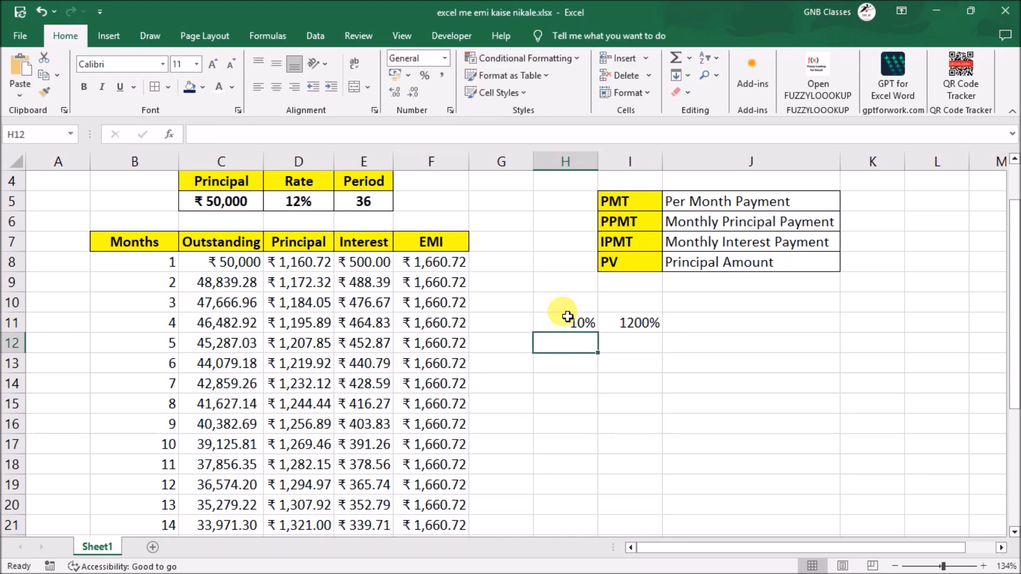
pyautogui.click(620, 324)
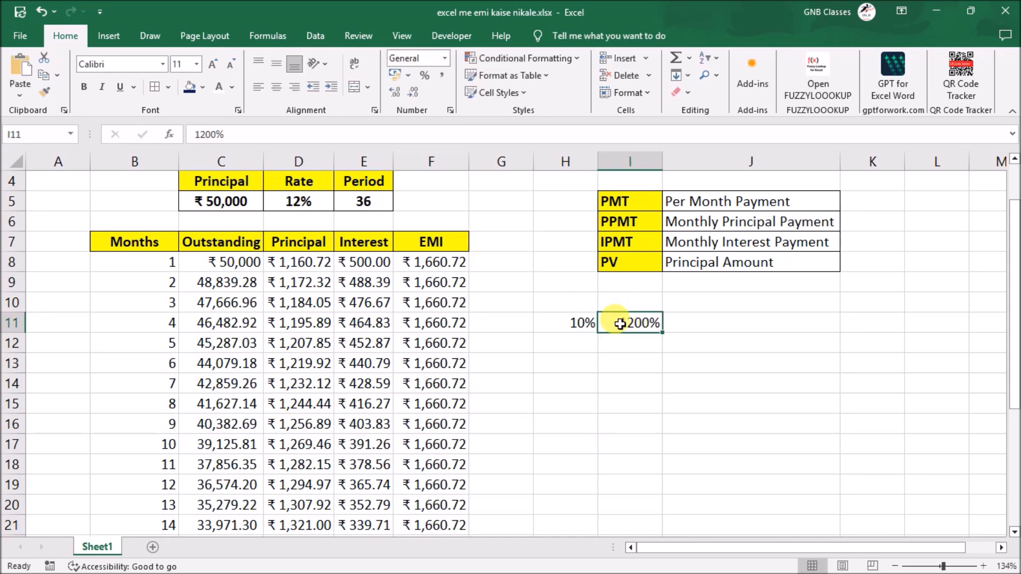
pyautogui.click(444, 58)
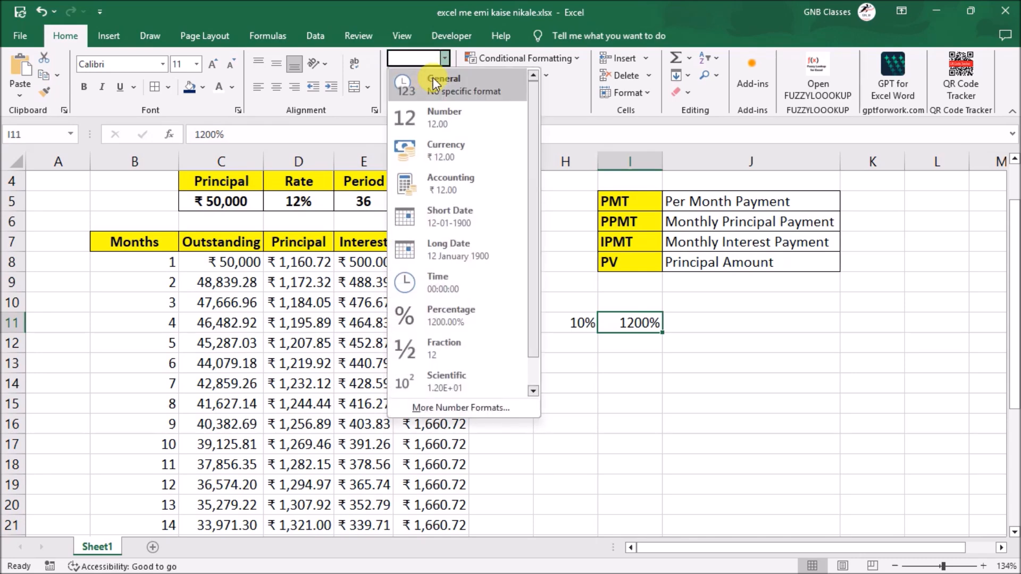
pyautogui.click(433, 80)
# - Enter 1500 in J11 beside the rate and period values
pyautogui.click(722, 314)
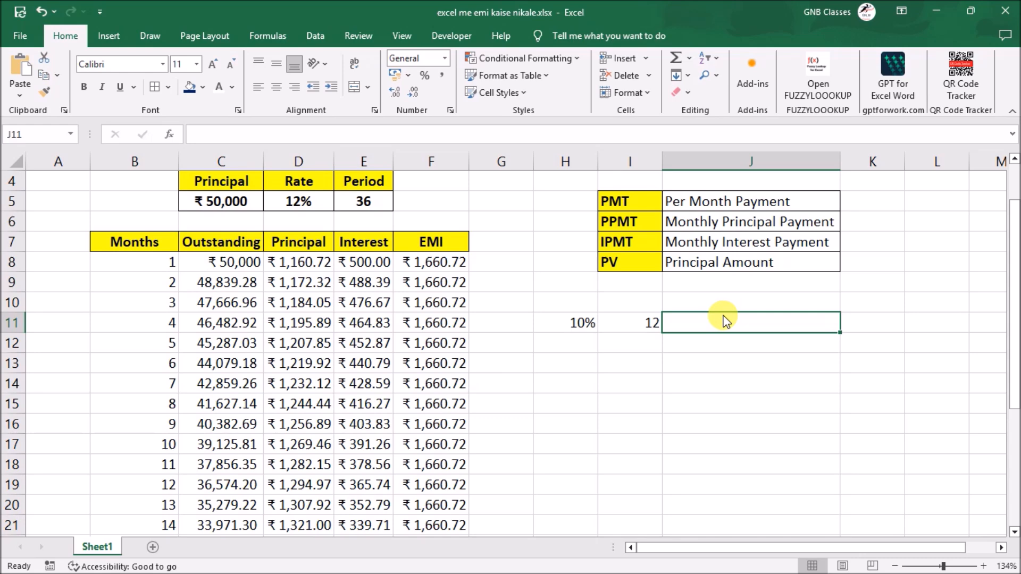
pyautogui.write('1500')
pyautogui.click(777, 424)
pyautogui.rightClick(778, 426)
pyautogui.press('Escape')
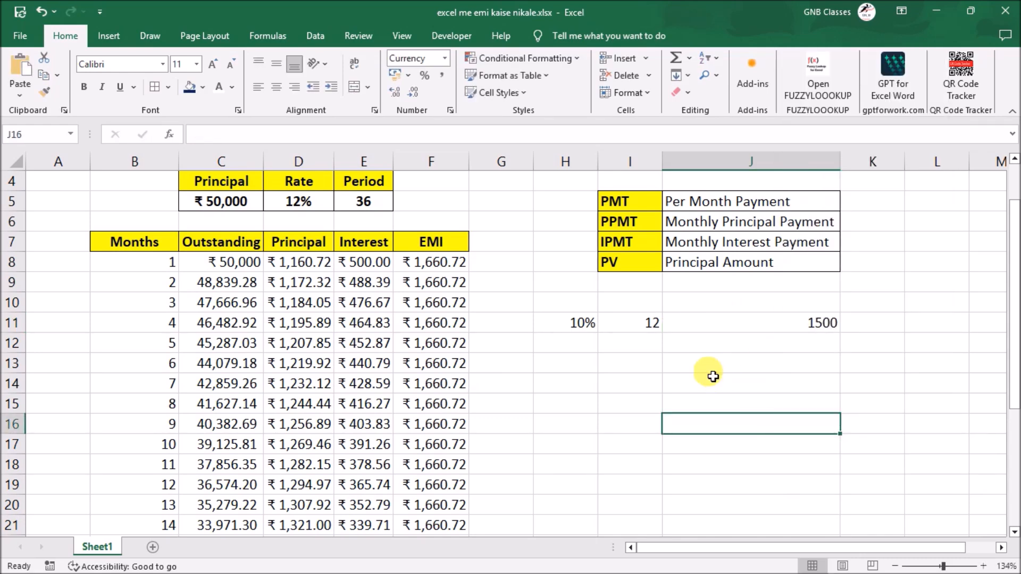
# - Calculate the principal amount in J13 with the formula =PV(H11,I11,-J11)
pyautogui.click(748, 362)
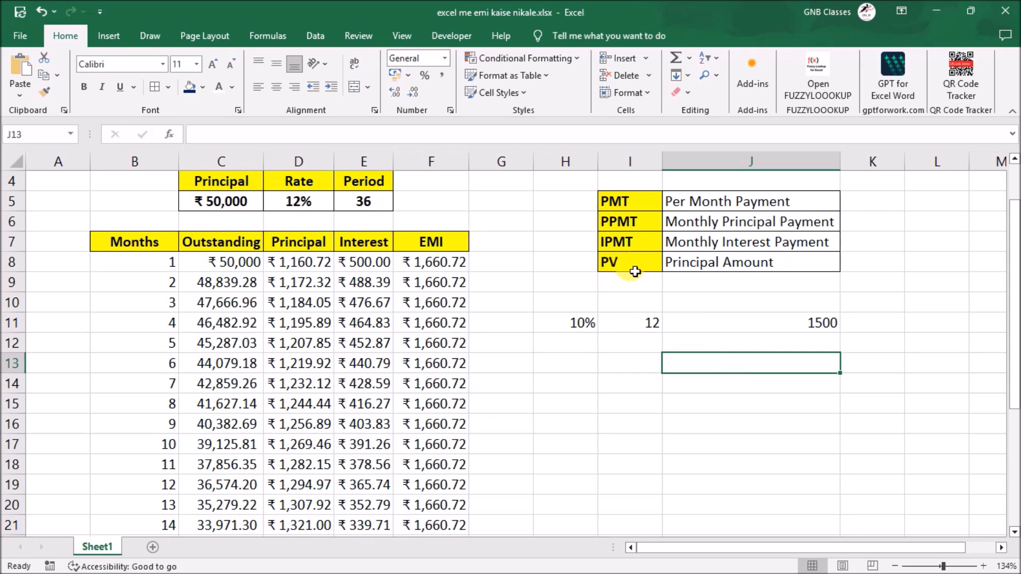
pyautogui.write('=pv')
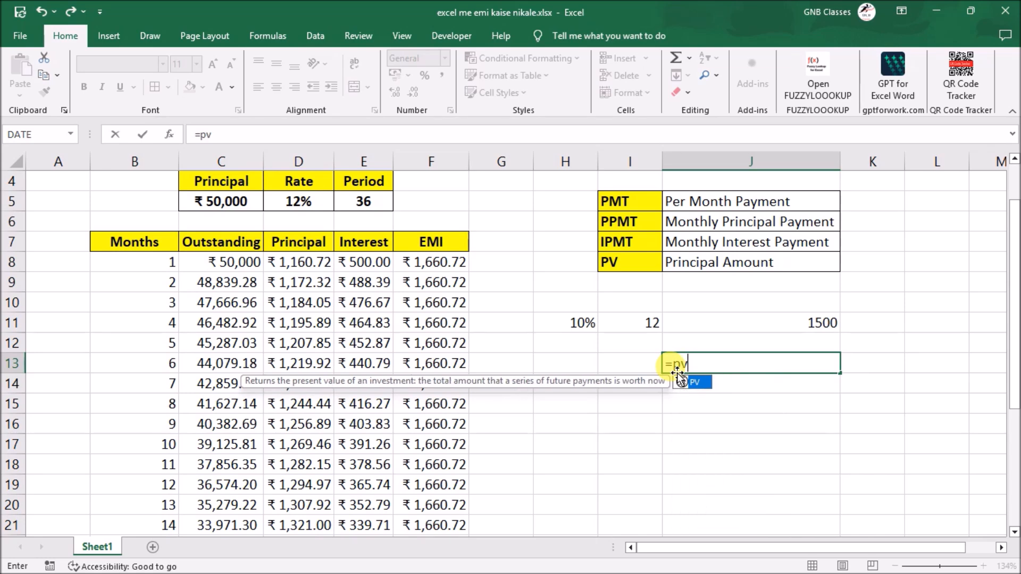
pyautogui.press('Tab')
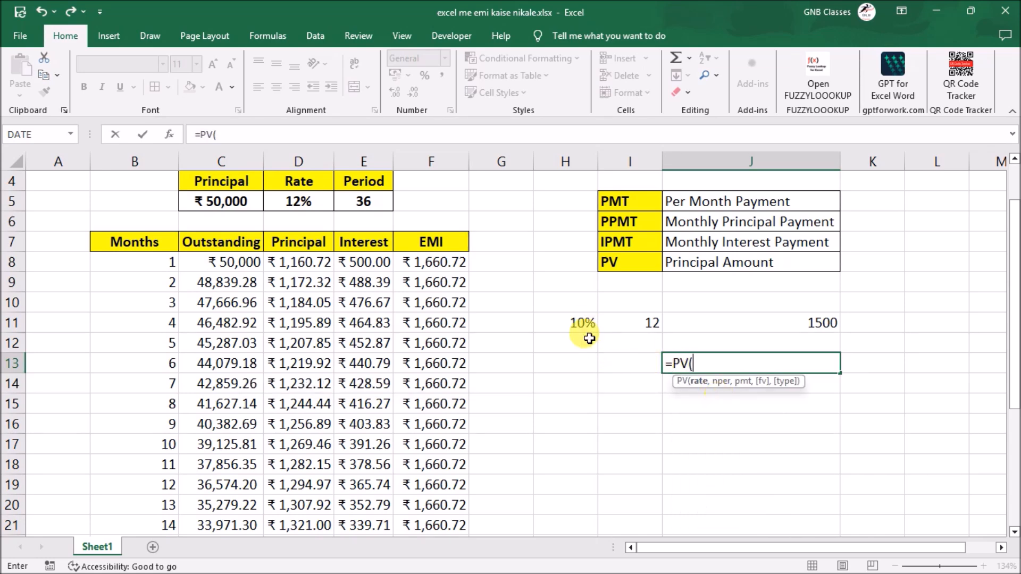
pyautogui.click(574, 324)
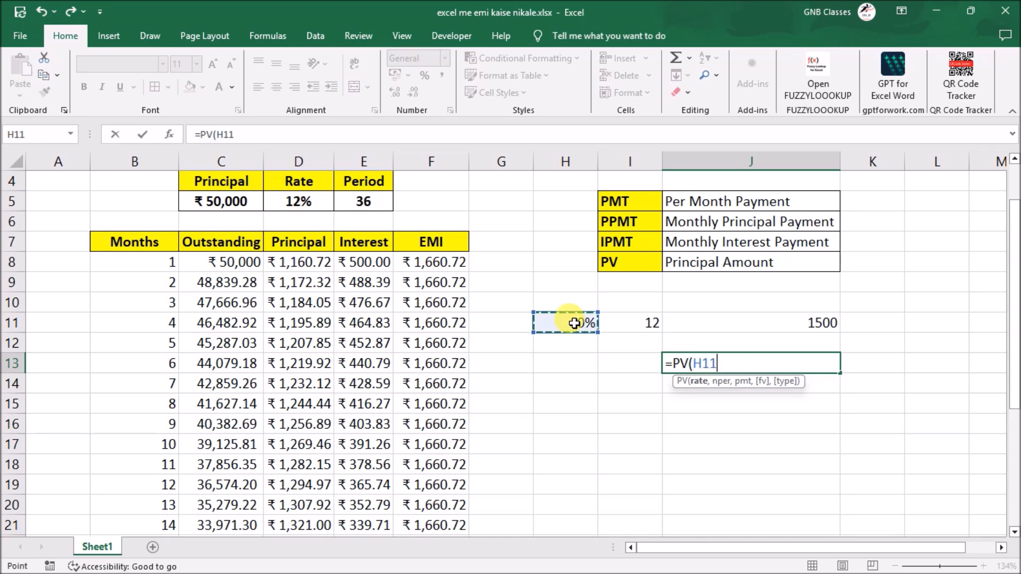
pyautogui.write(',')
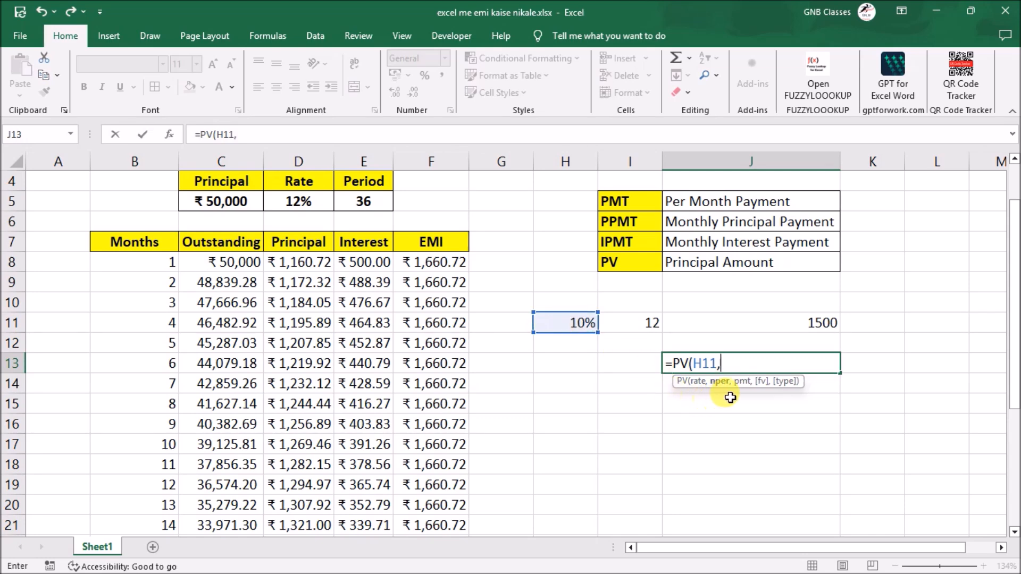
pyautogui.click(650, 319)
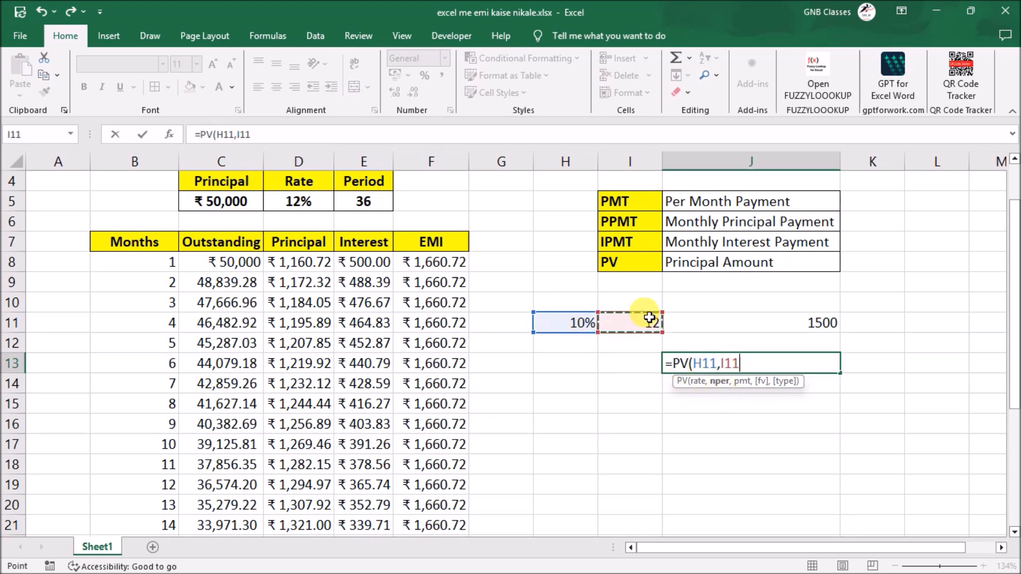
pyautogui.write(',')
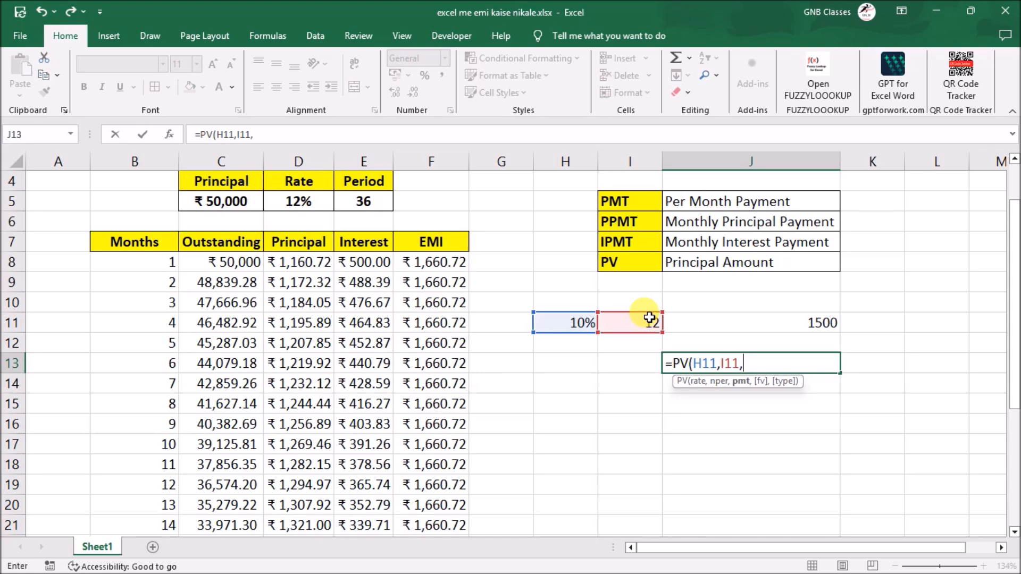
pyautogui.write('-')
pyautogui.click(778, 322)
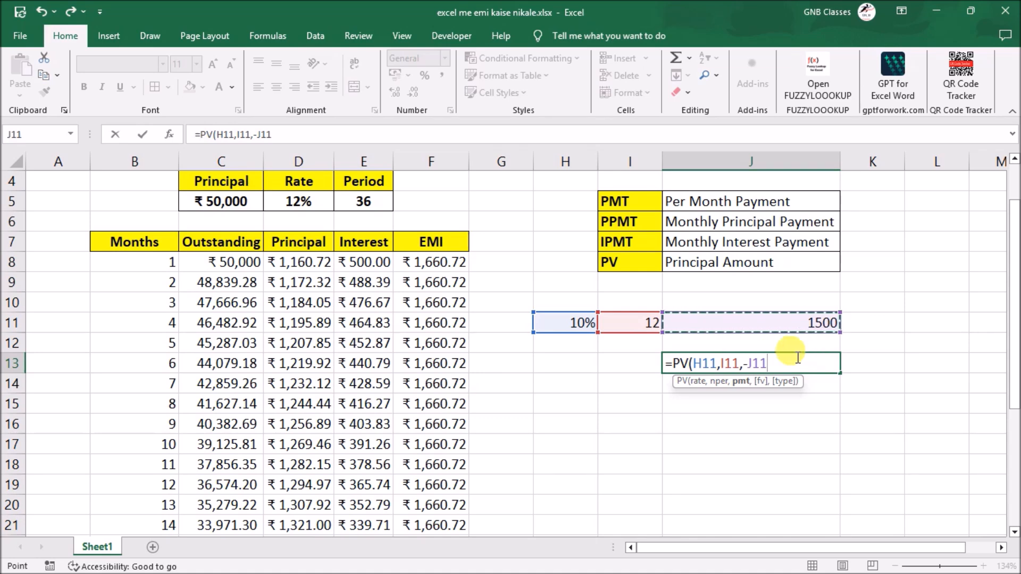
pyautogui.write(')')
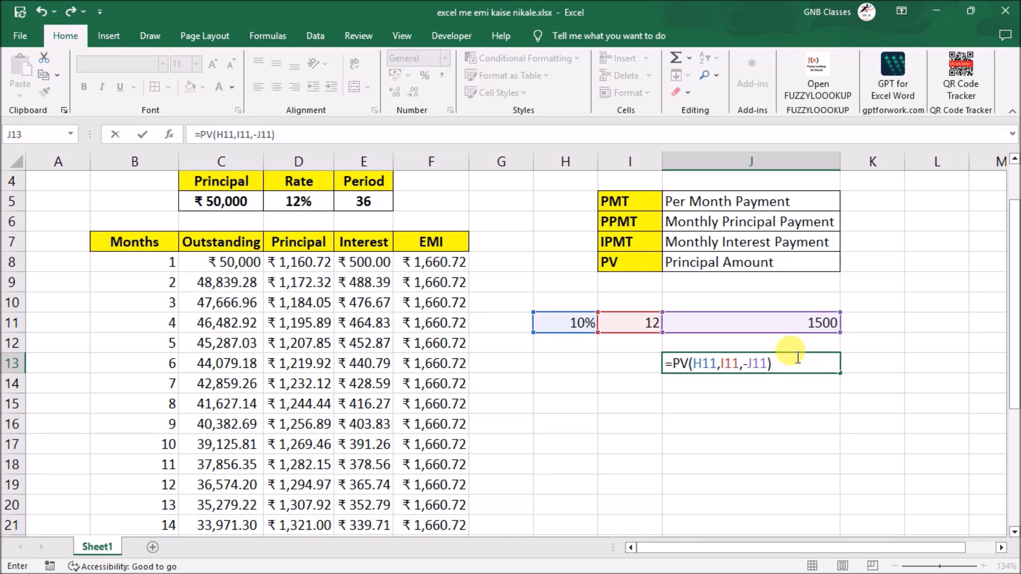
pyautogui.press('Return')
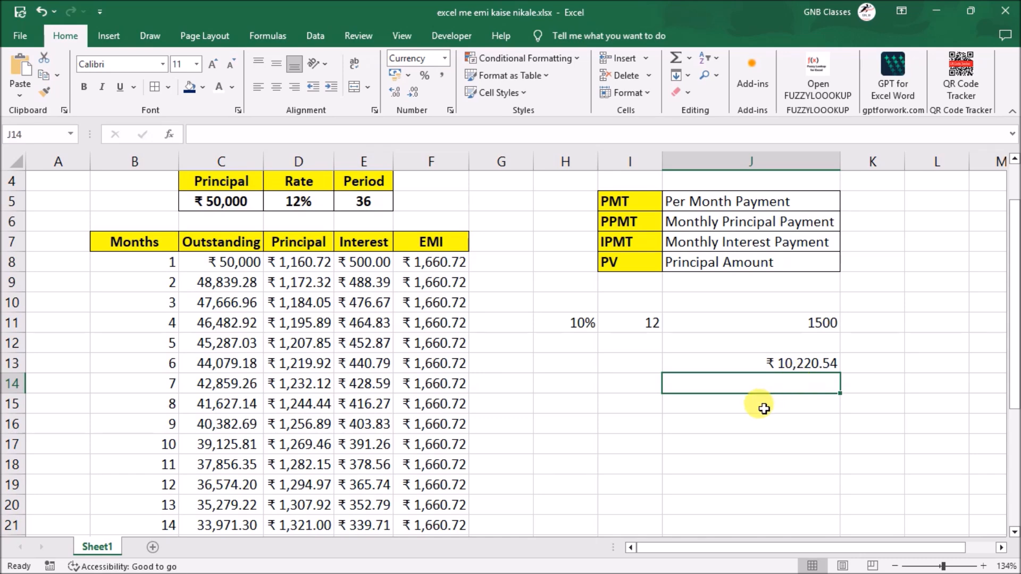
# - Cross-check the principal by entering the payment formula =PMT(H11,I11,J13) in J15, using the EMI formula in F8 as reference
pyautogui.click(708, 406)
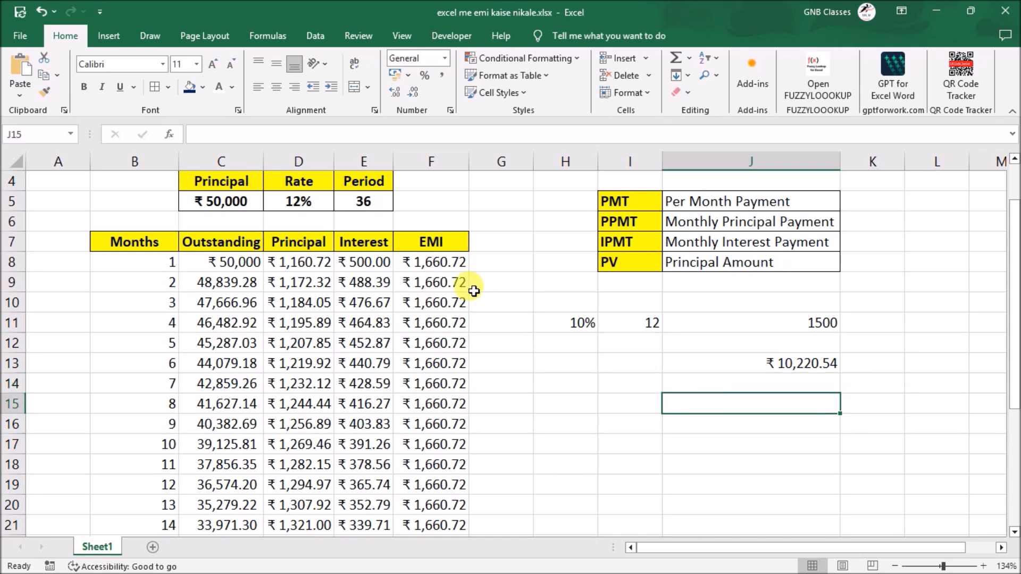
pyautogui.click(448, 265)
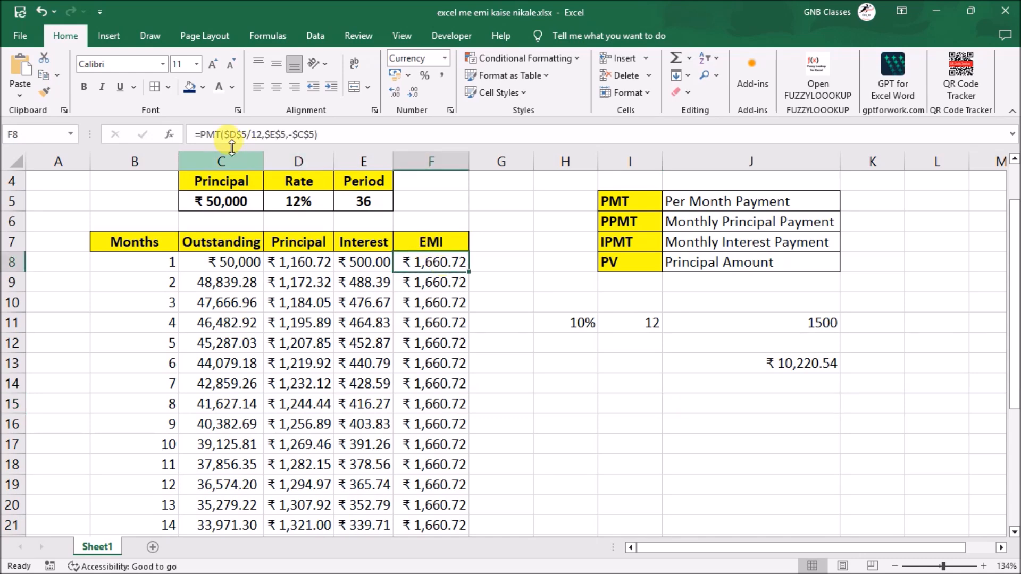
pyautogui.click(714, 391)
pyautogui.click(717, 398)
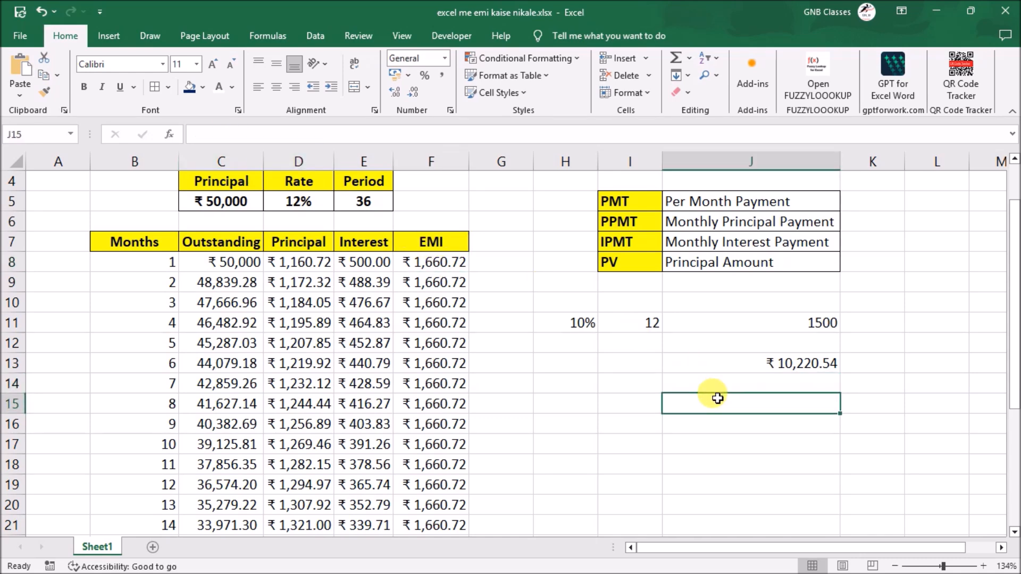
pyautogui.write('=pmt')
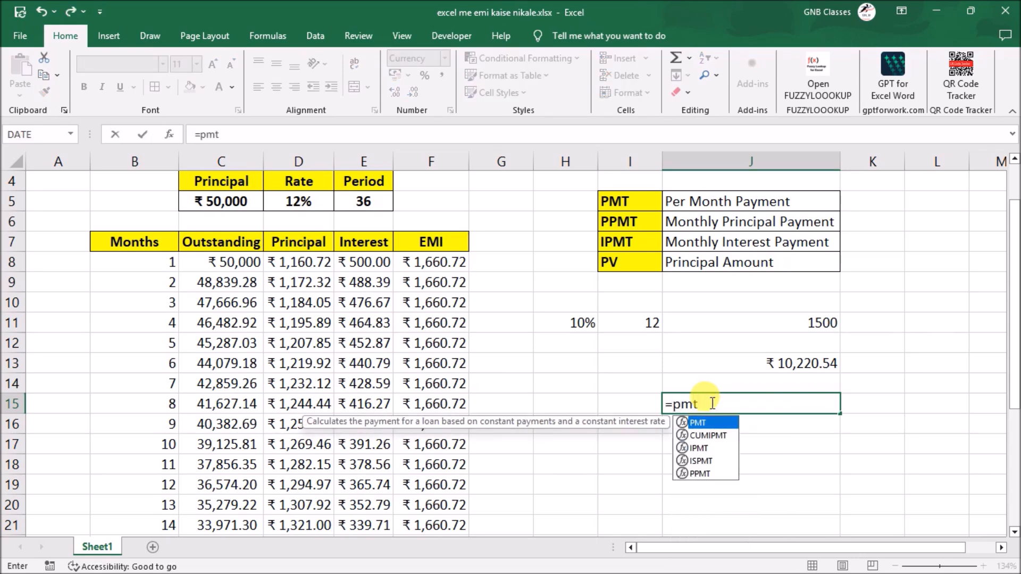
pyautogui.press('Tab')
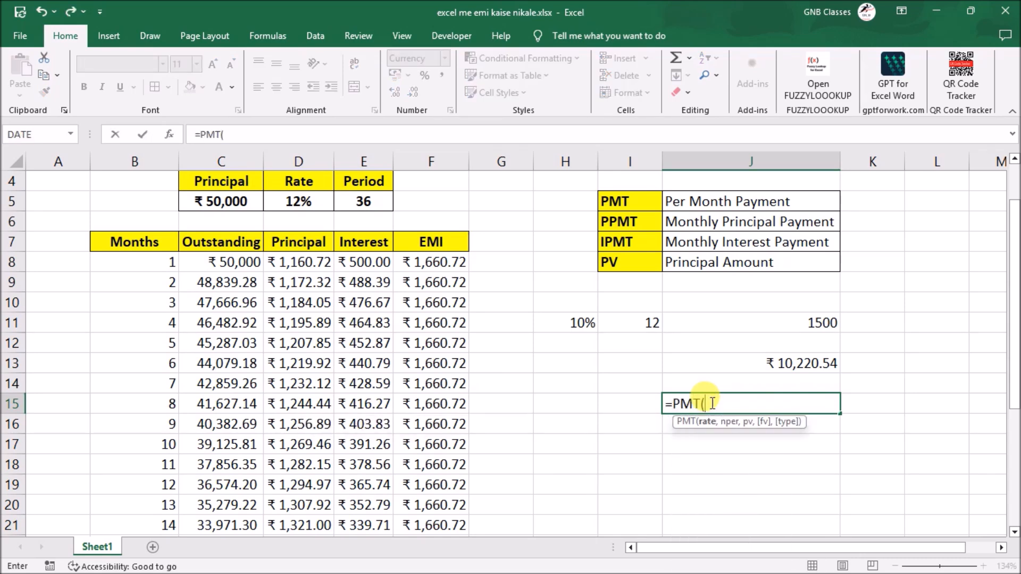
pyautogui.click(579, 323)
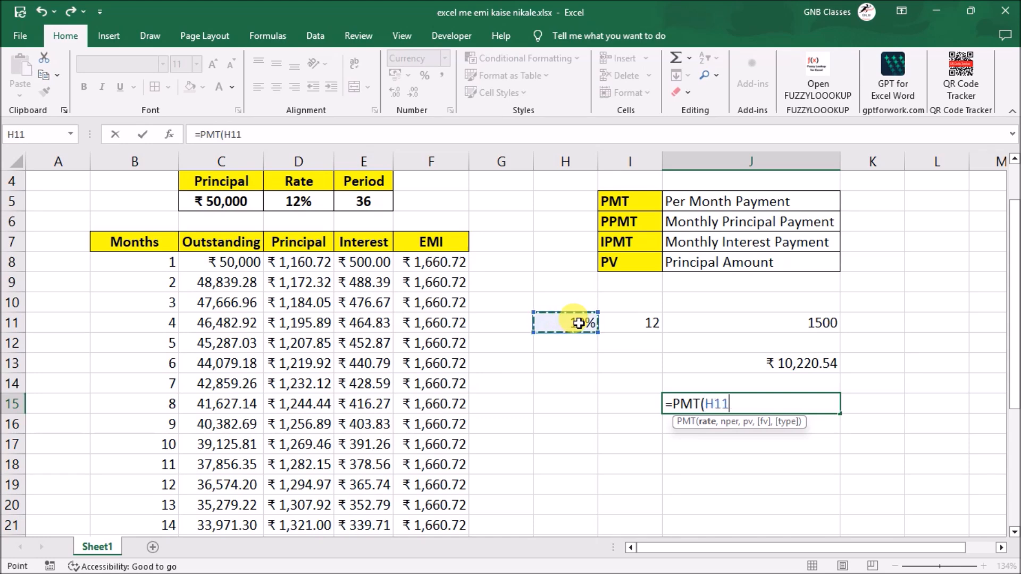
pyautogui.write(',')
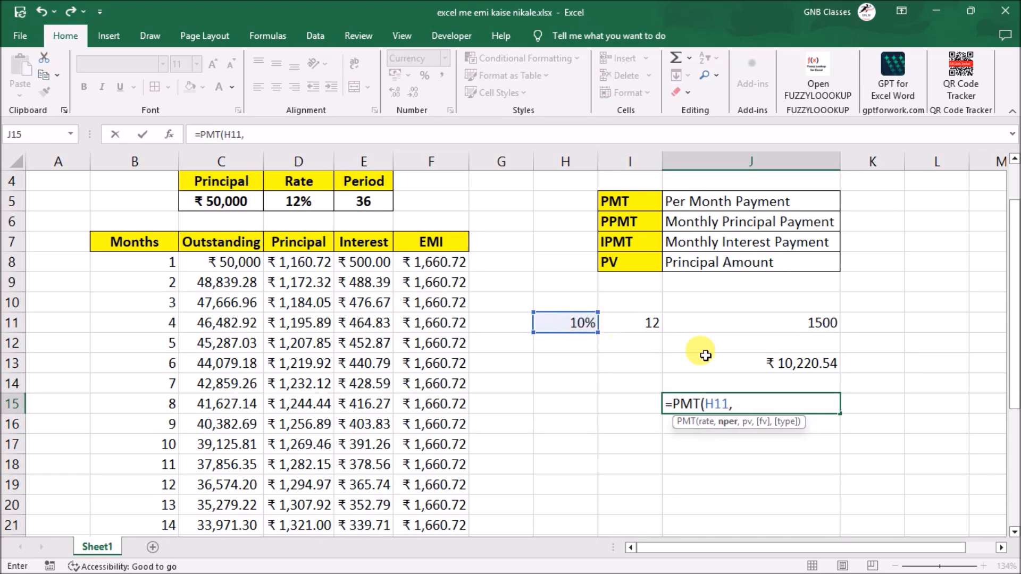
pyautogui.click(655, 323)
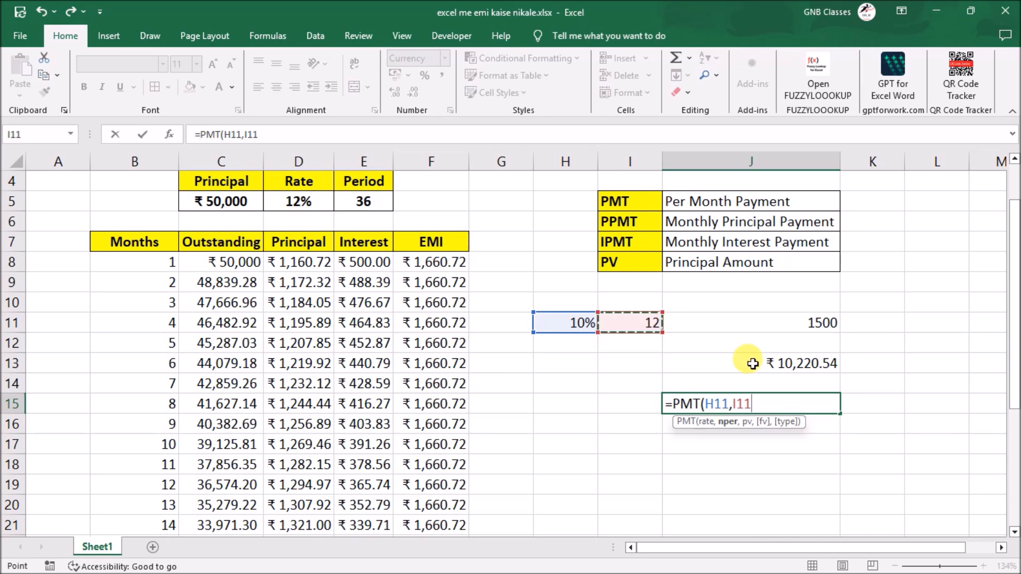
pyautogui.write(',')
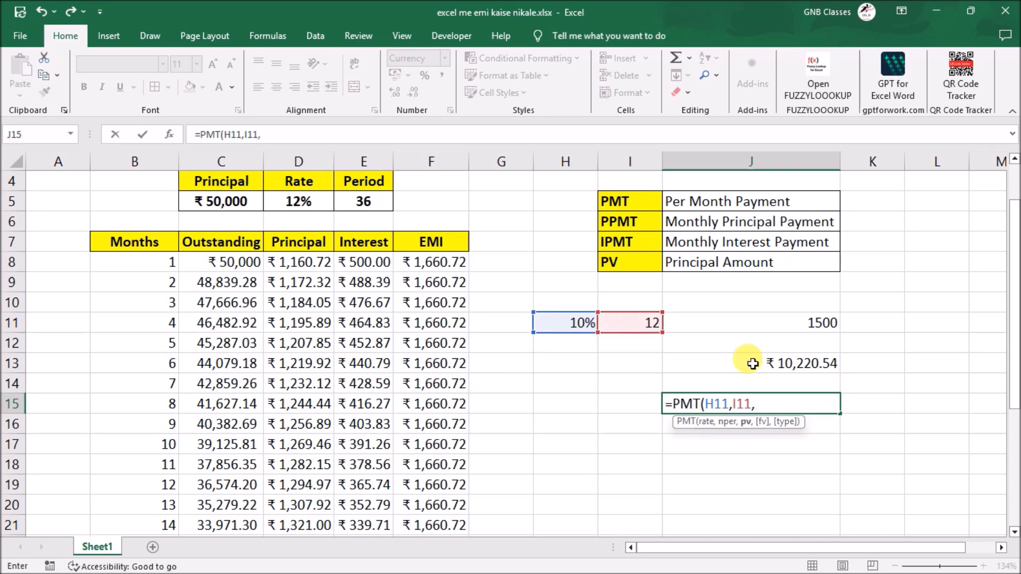
pyautogui.click(801, 363)
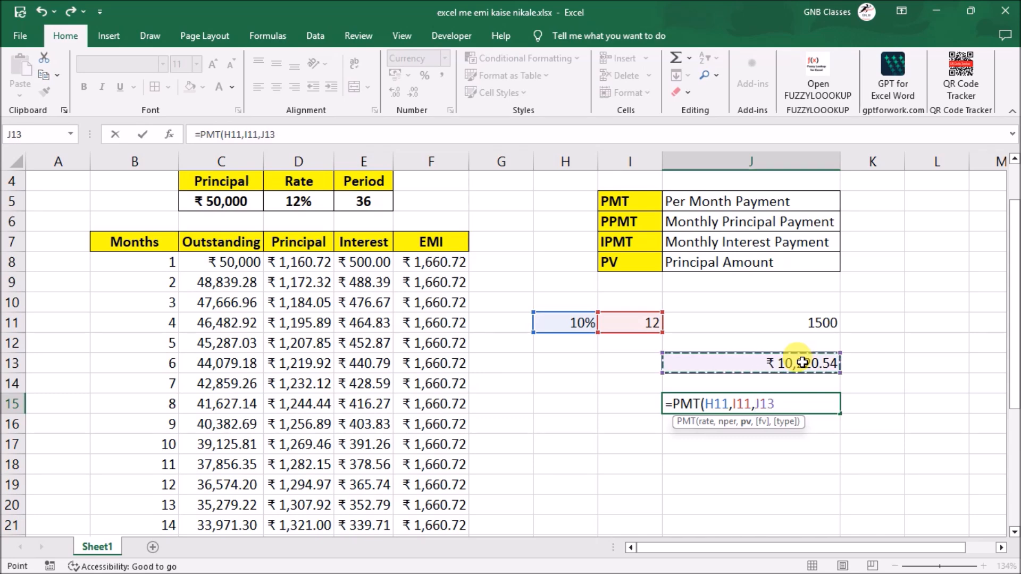
pyautogui.write(')')
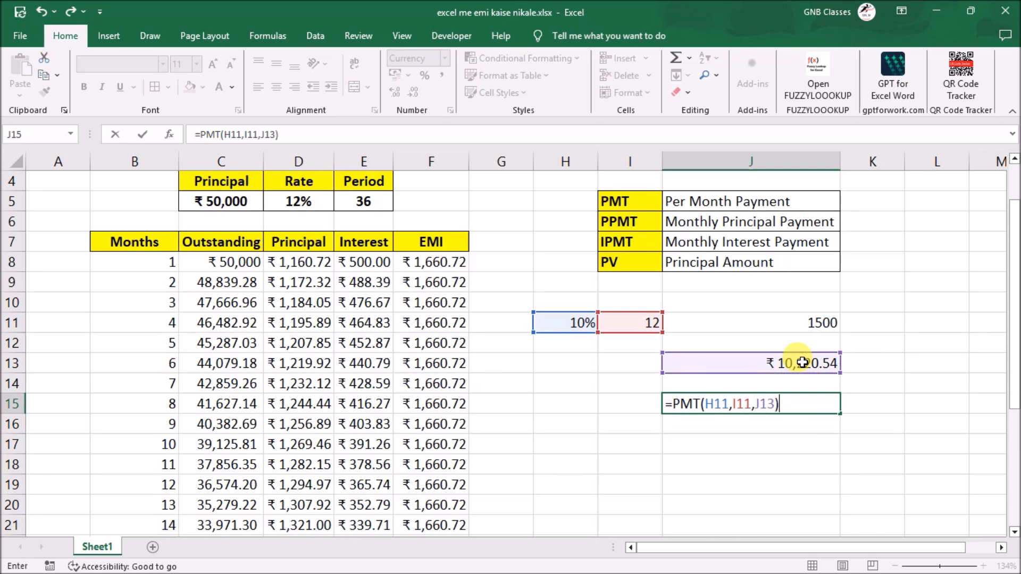
pyautogui.press('Return')
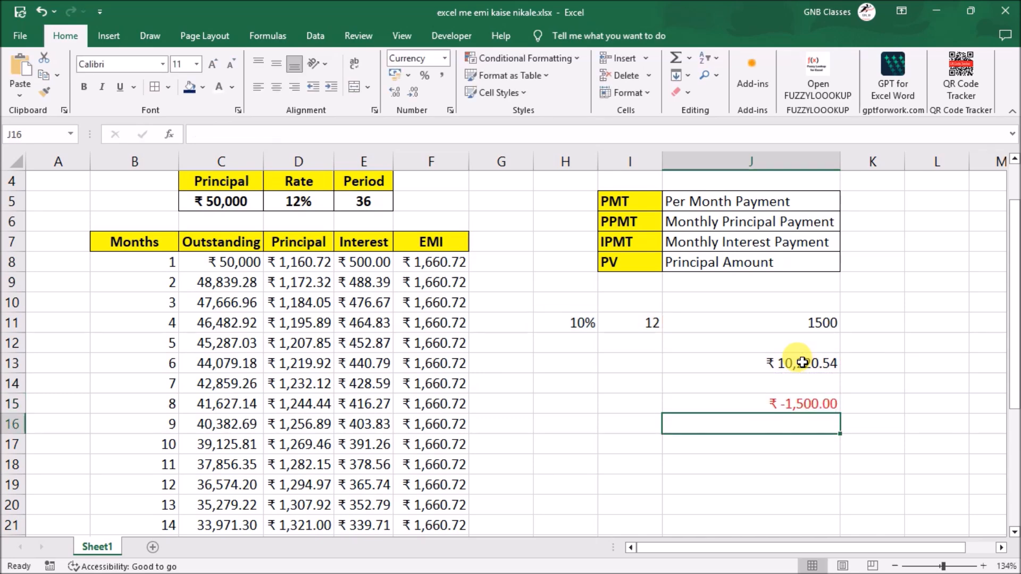
# - Negate the principal argument in J15 so the formula reads =PMT(H11,I11,-J13)
pyautogui.press('Up')
pyautogui.press('F2')
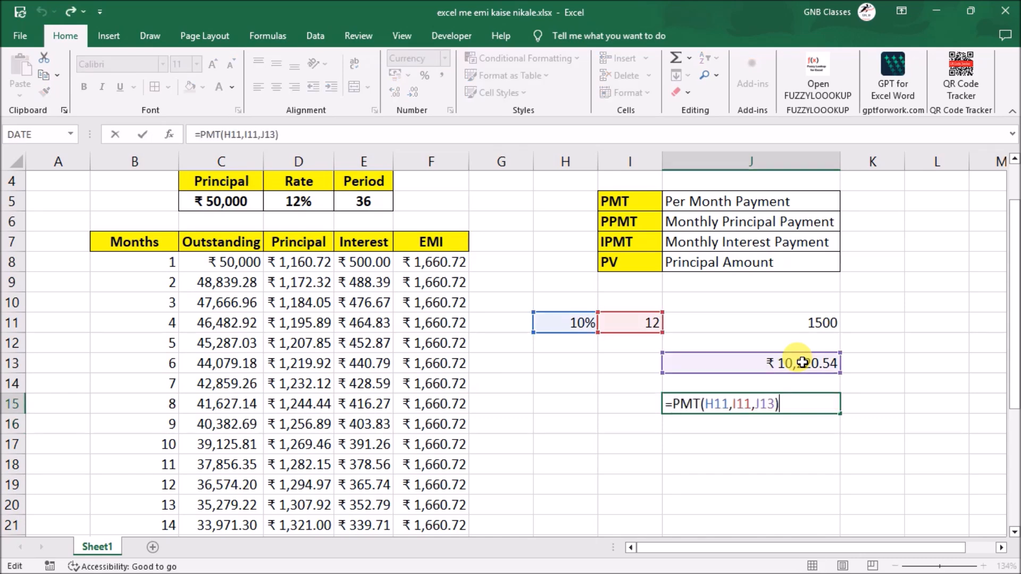
pyautogui.click(758, 406)
pyautogui.write('-')
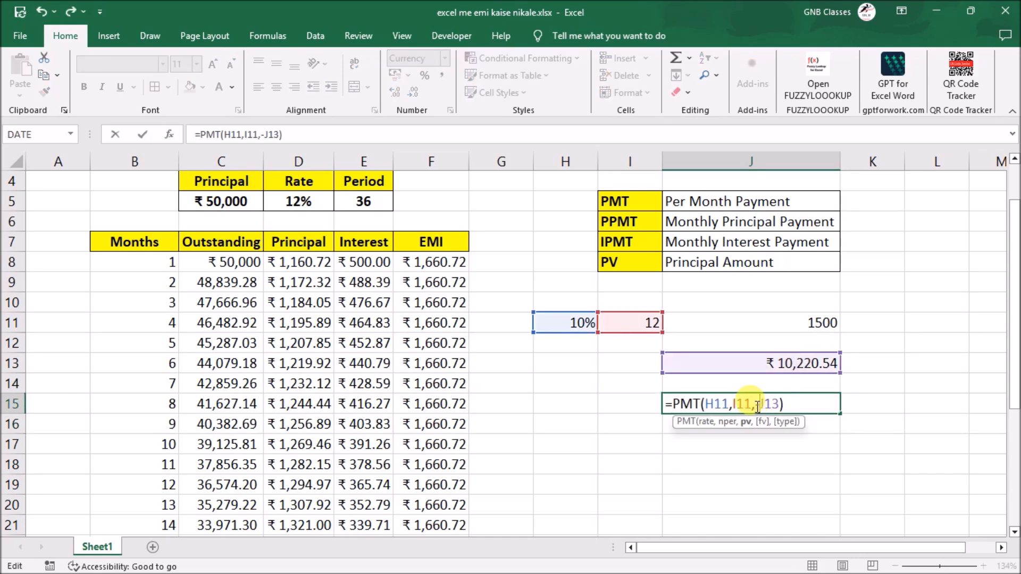
pyautogui.press('Return')
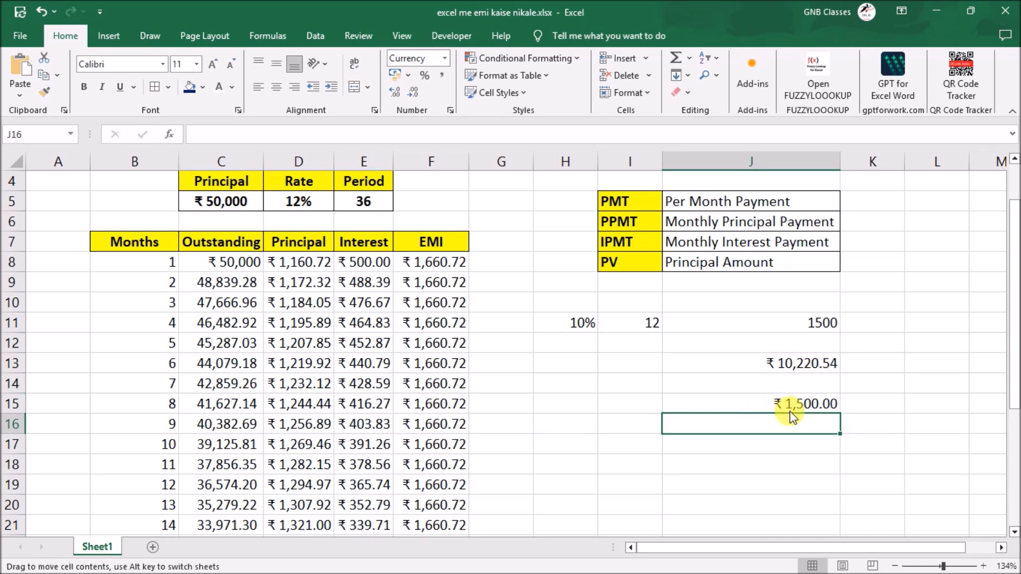
pyautogui.click(813, 405)
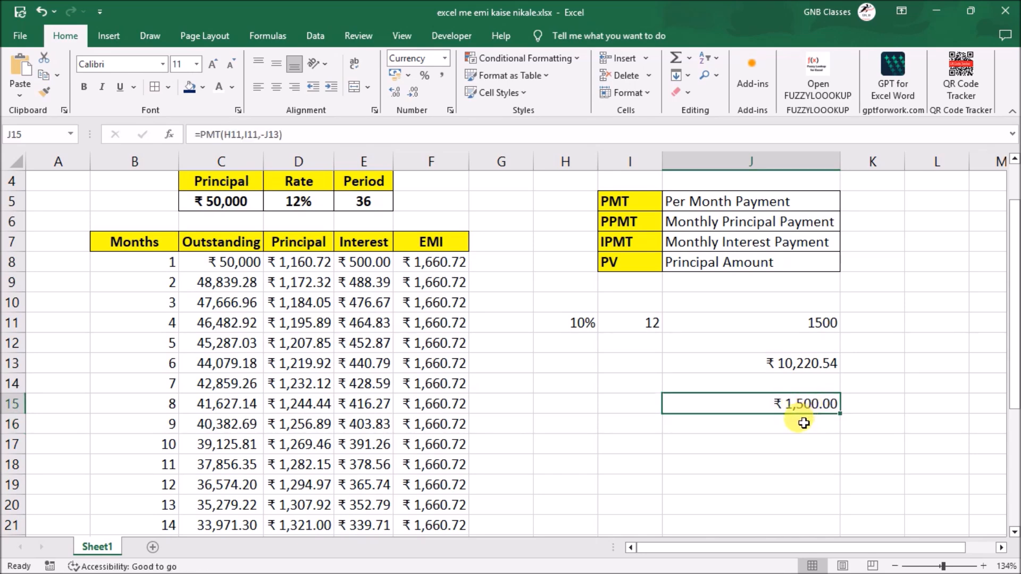
pyautogui.click(803, 423)
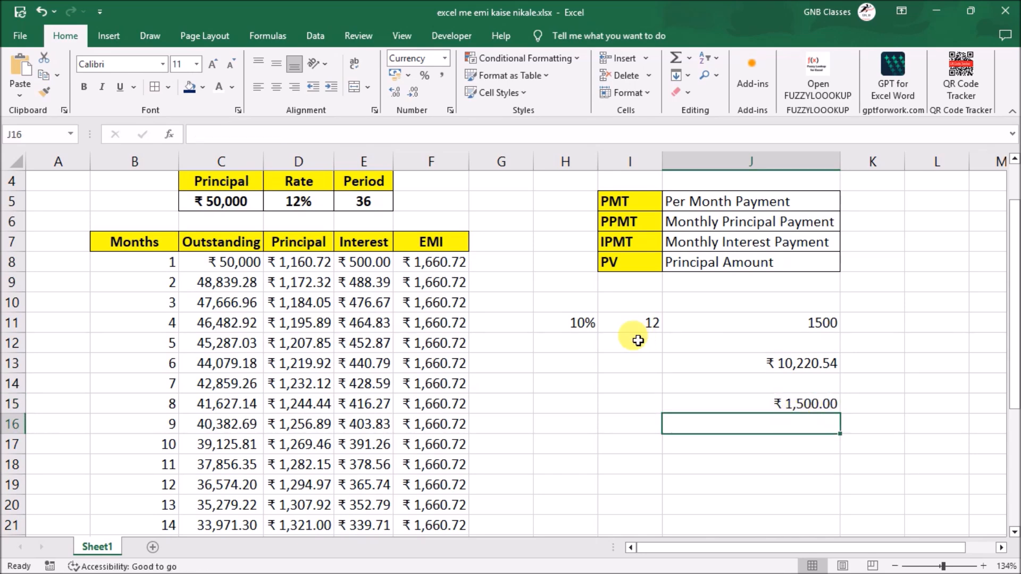